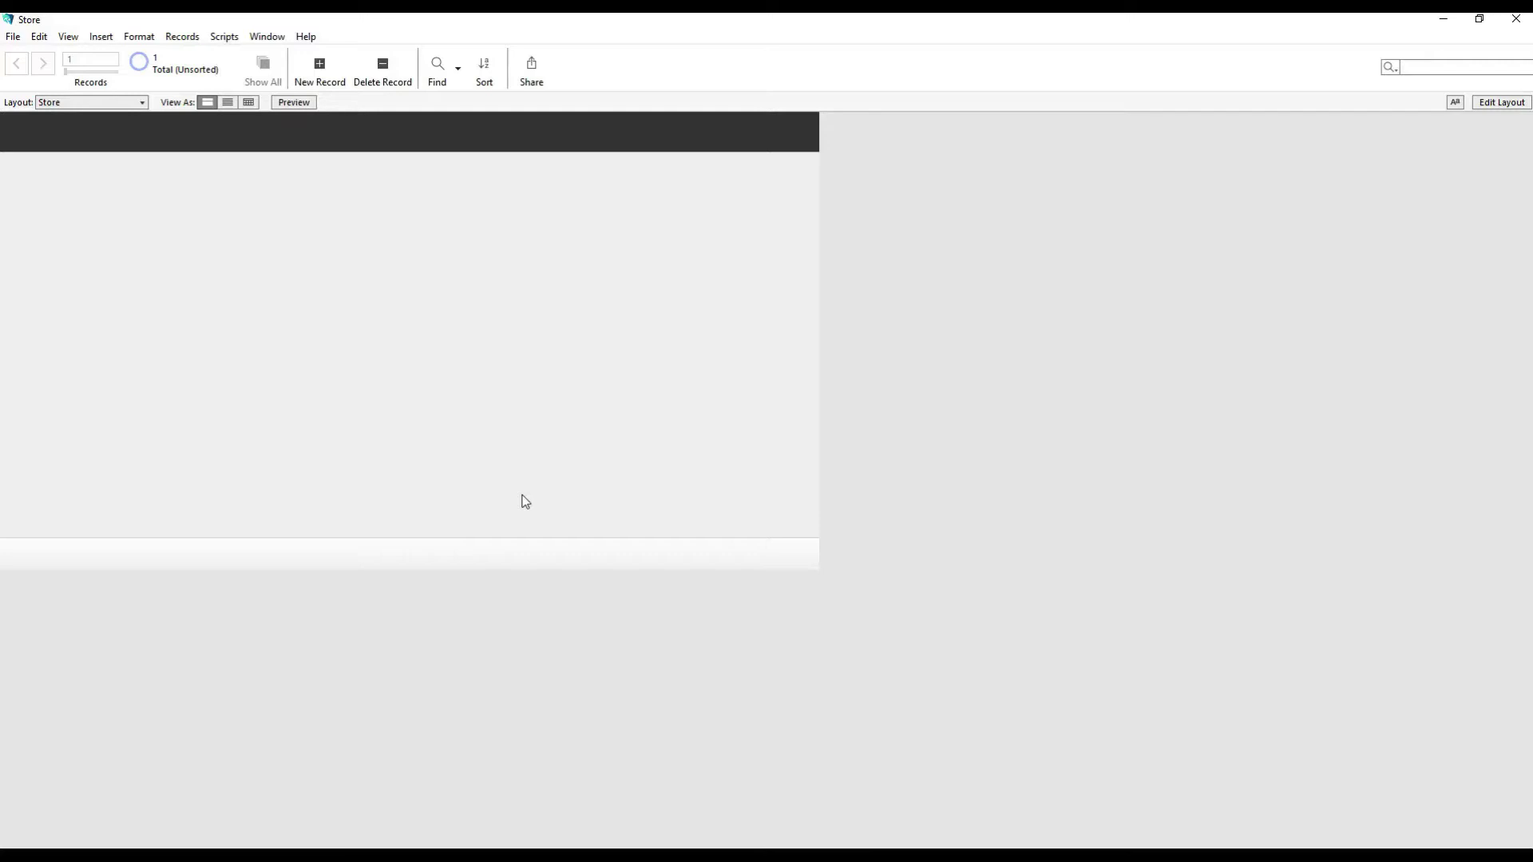
# Step: Open the empty Store database in FileMaker Pro and pull down its File menu
pyautogui.click(340, 328)
pyautogui.click(291, 162)
pyautogui.click(111, 16)
# Step: Begin importing records from a file via File > Import Records > File
pyautogui.click(12, 37)
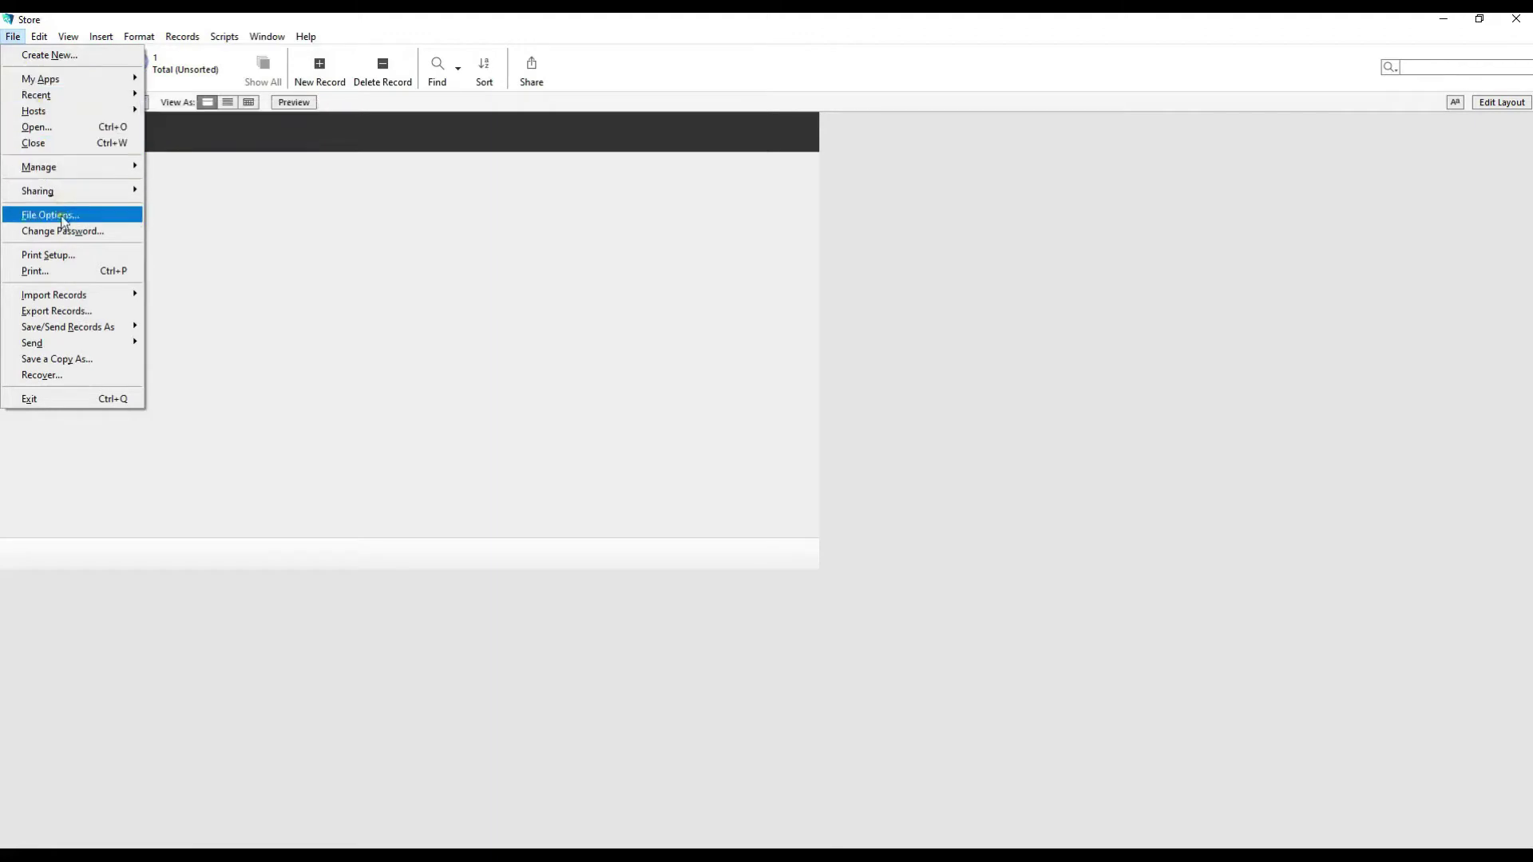
pyautogui.moveTo(96, 296)
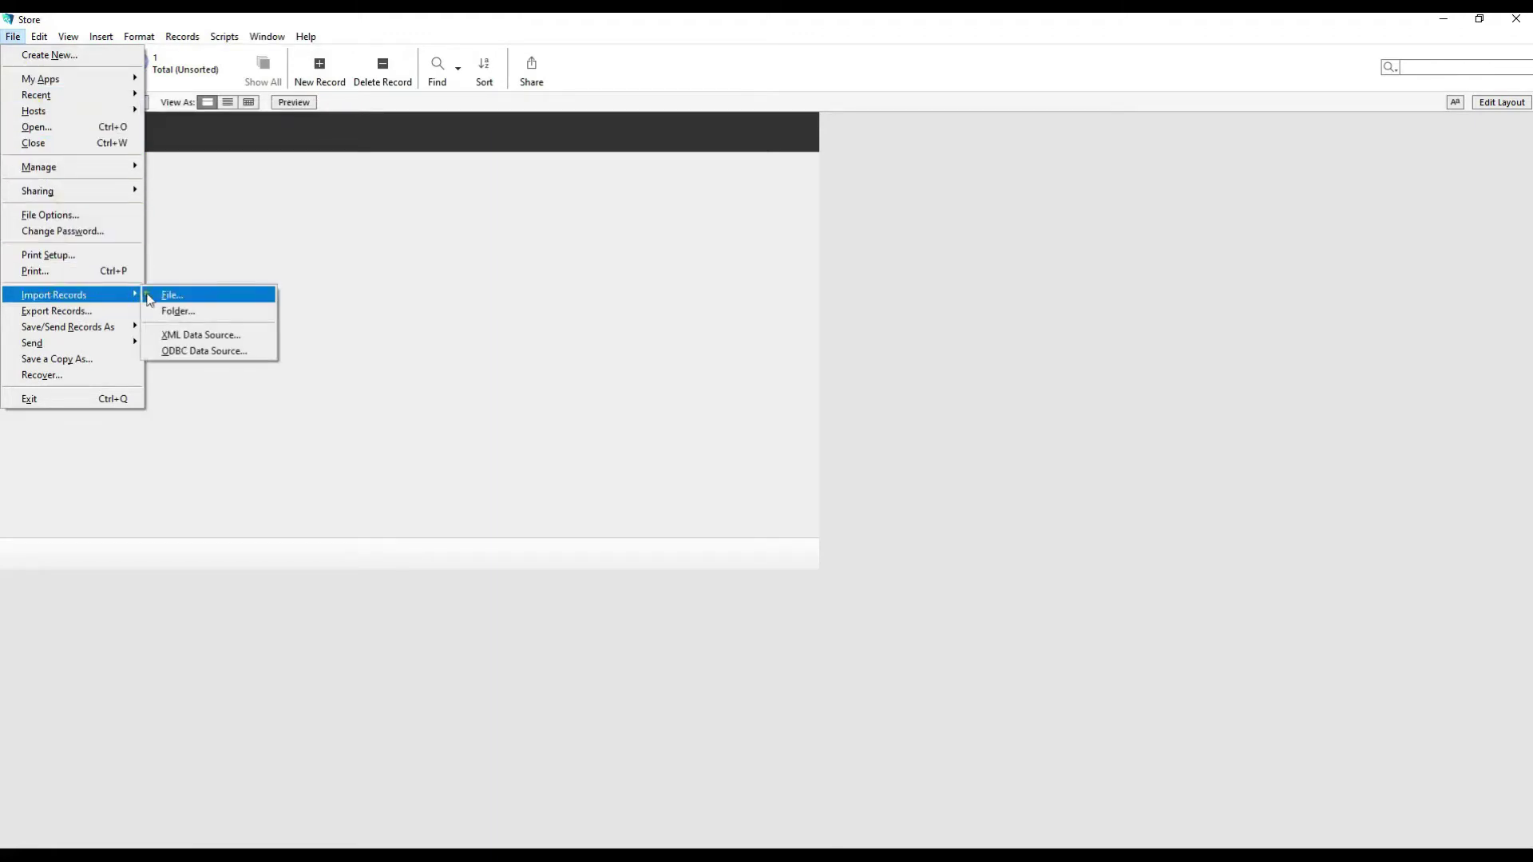
pyautogui.click(163, 300)
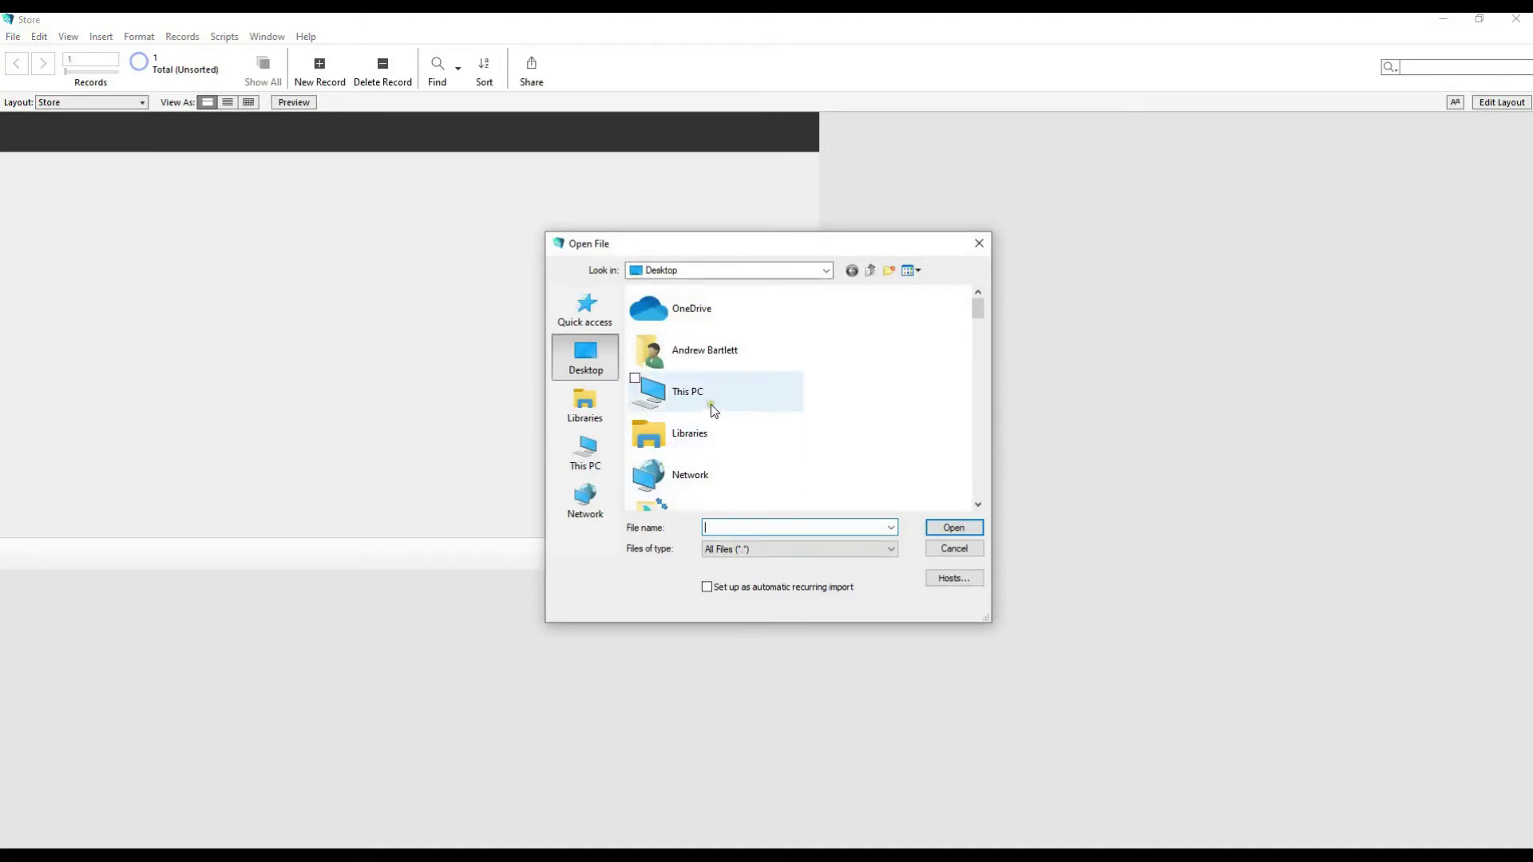
pyautogui.scroll(-3, 705, 411)
pyautogui.scroll(-5, 705, 412)
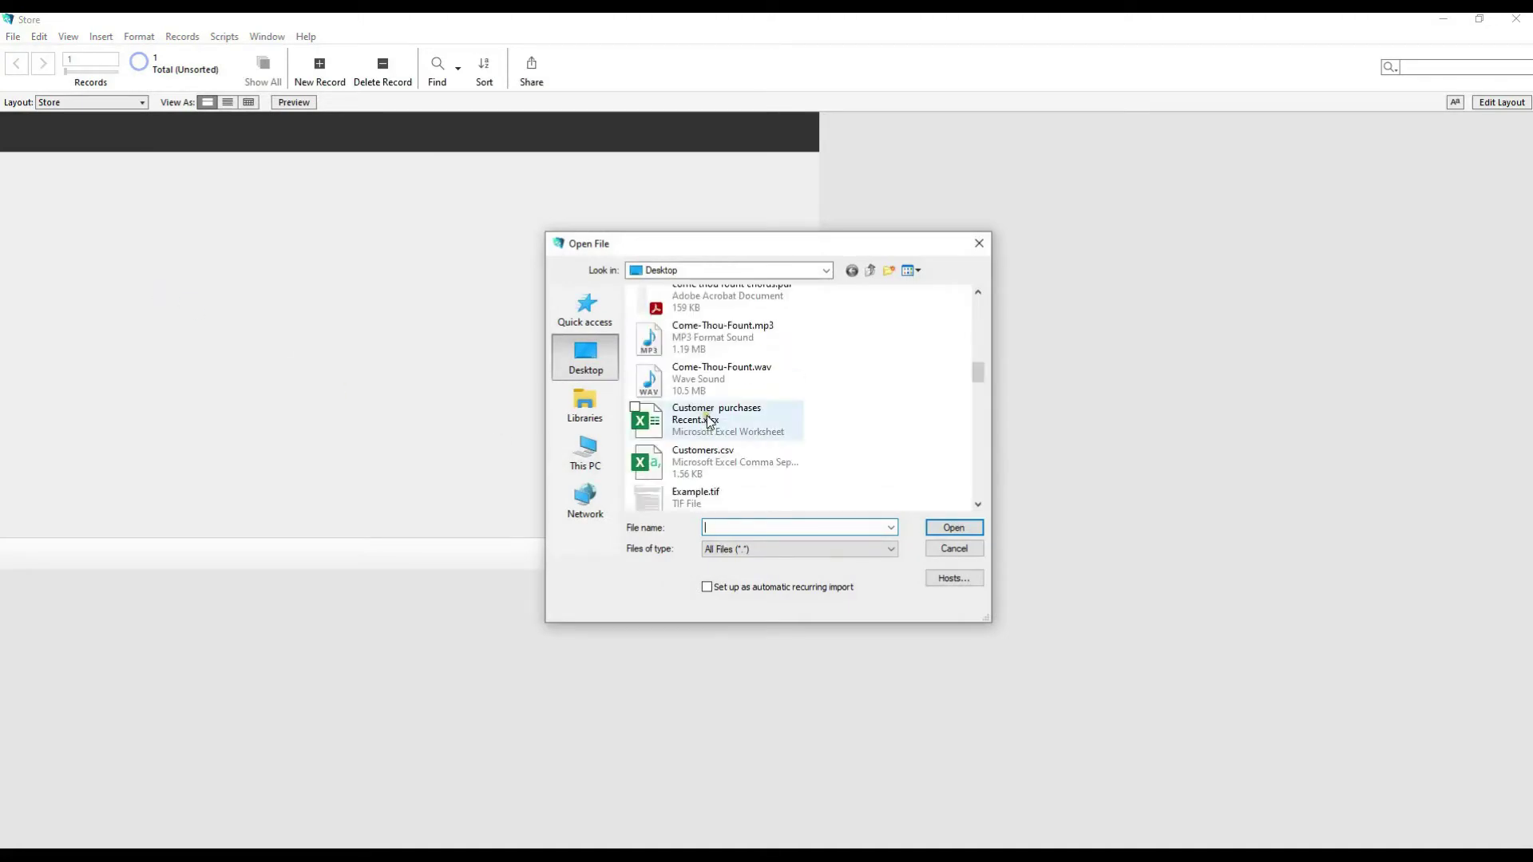
pyautogui.scroll(-2, 709, 427)
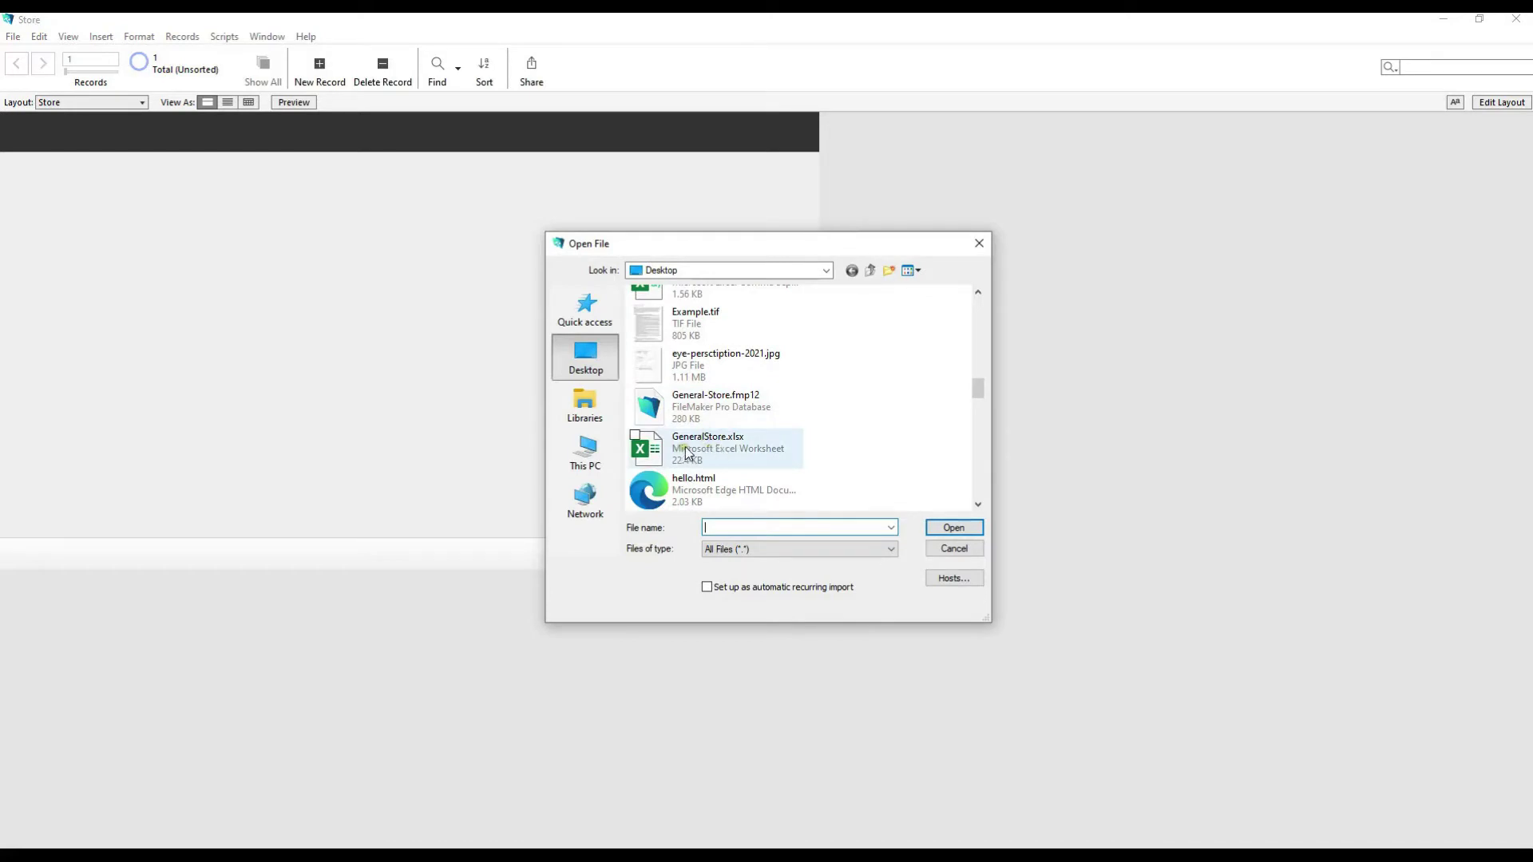
# Step: Open GeneralStore.xlsx and choose its Customers worksheet as the import source
pyautogui.click(685, 451)
pyautogui.click(958, 530)
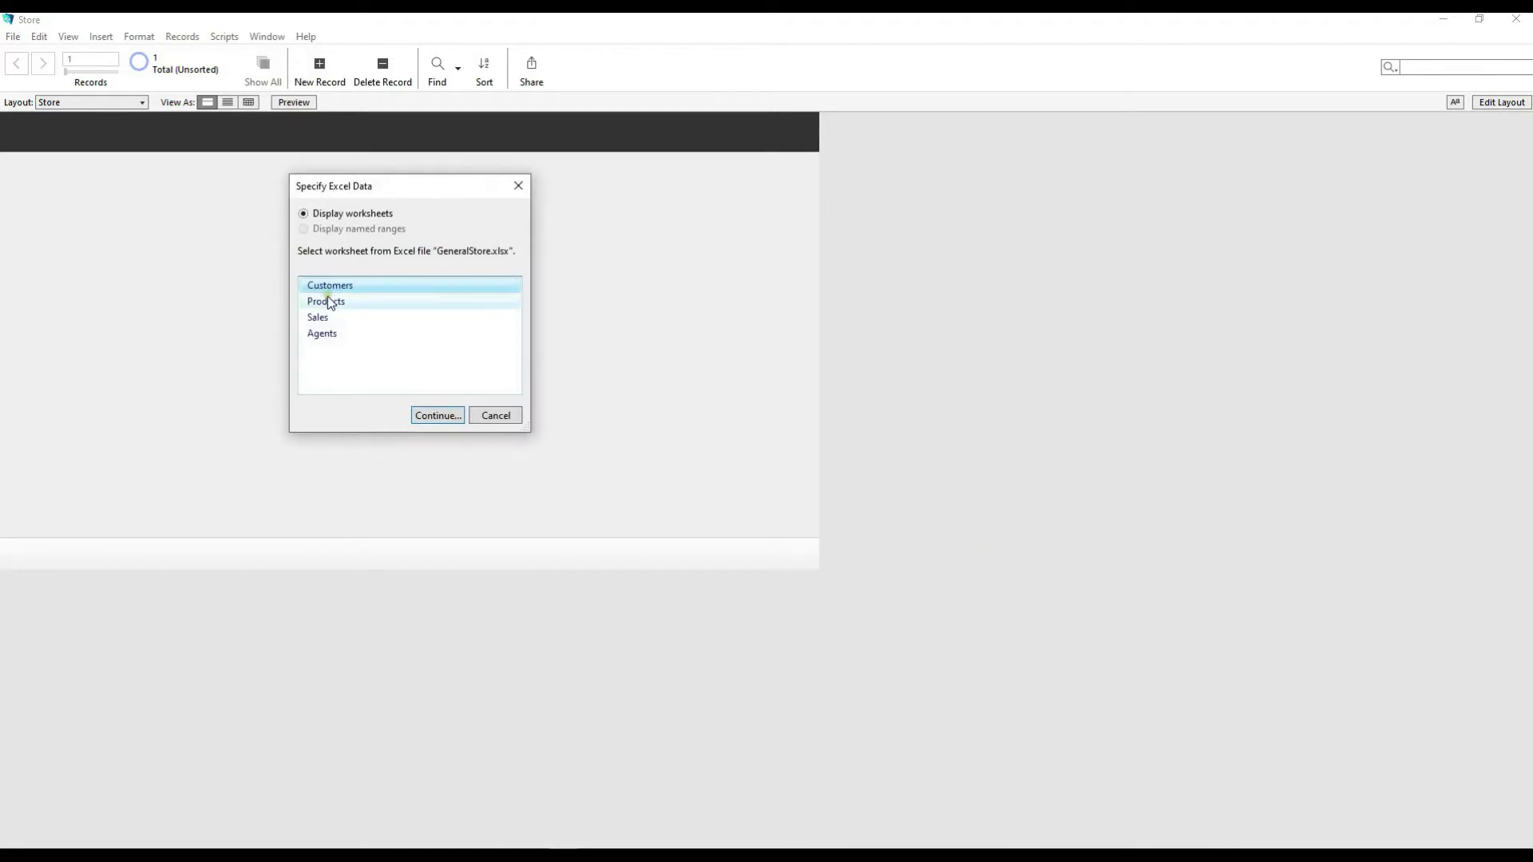
pyautogui.click(329, 318)
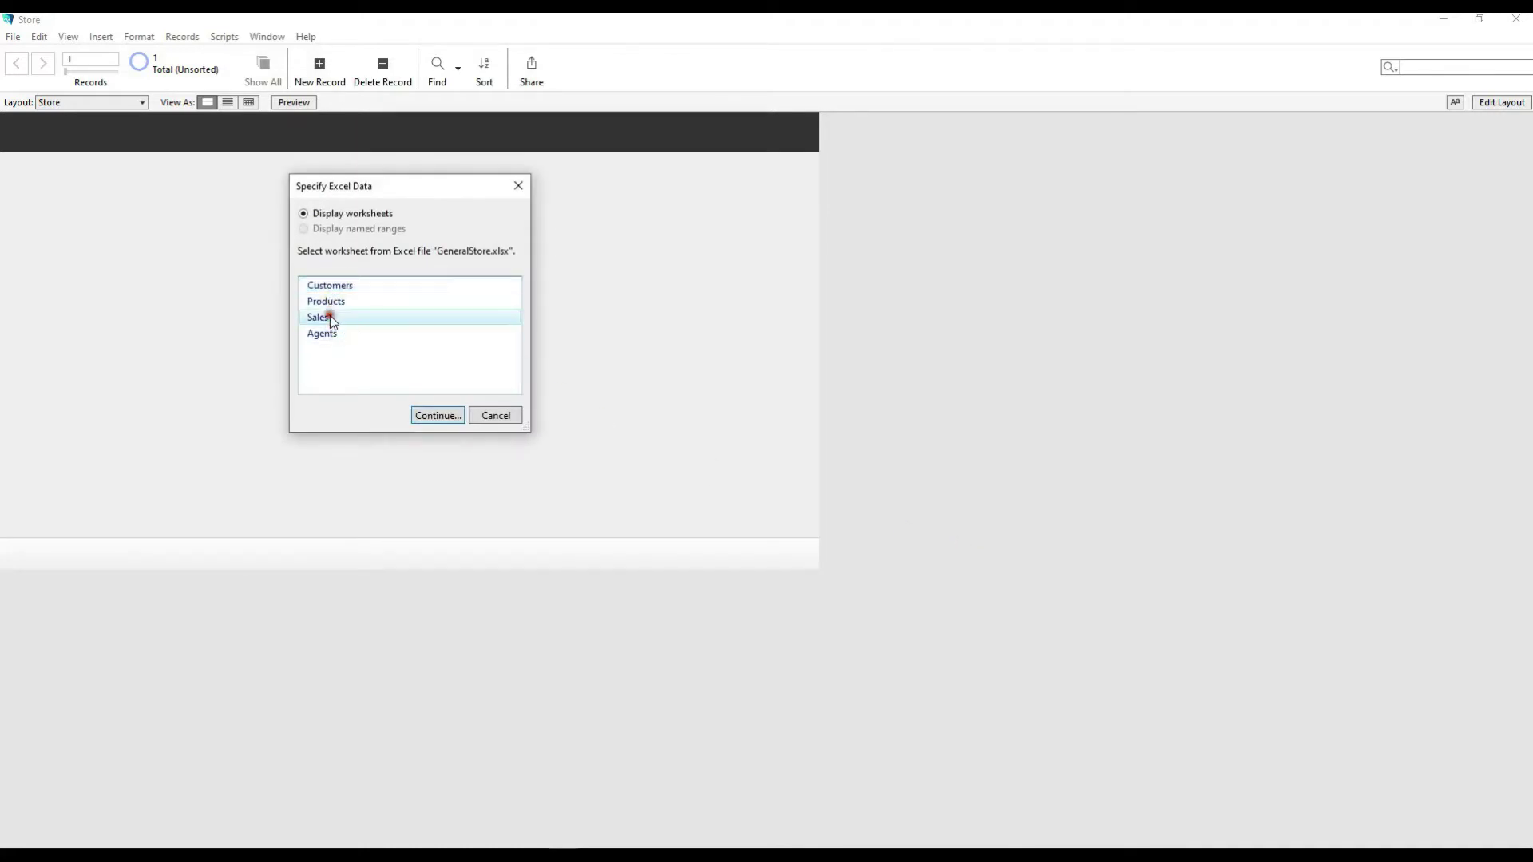
pyautogui.click(333, 286)
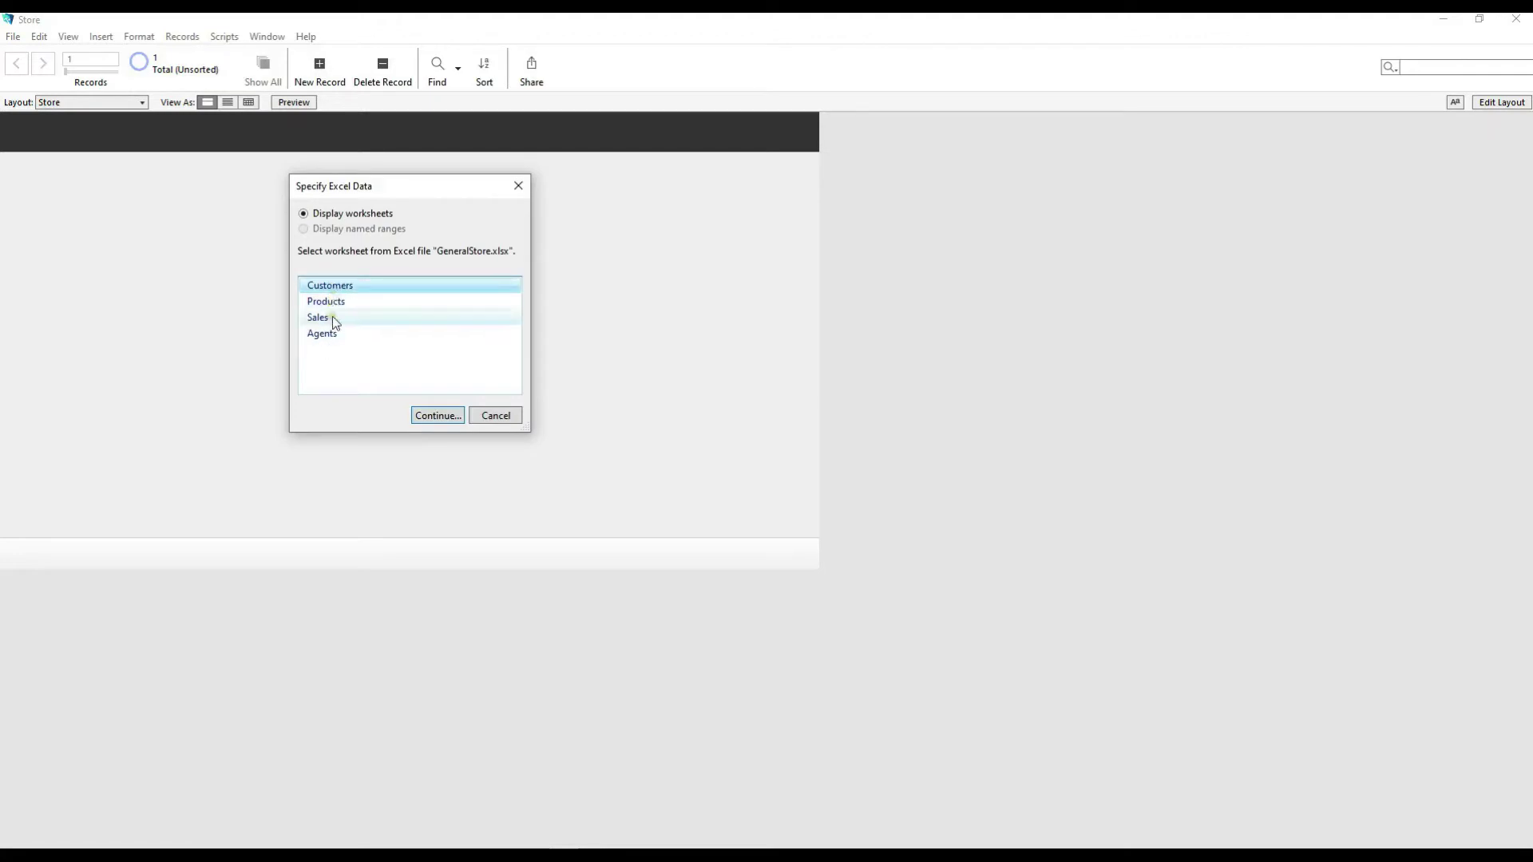
# Step: Continue to field mapping and set the import target to New Table
pyautogui.click(444, 416)
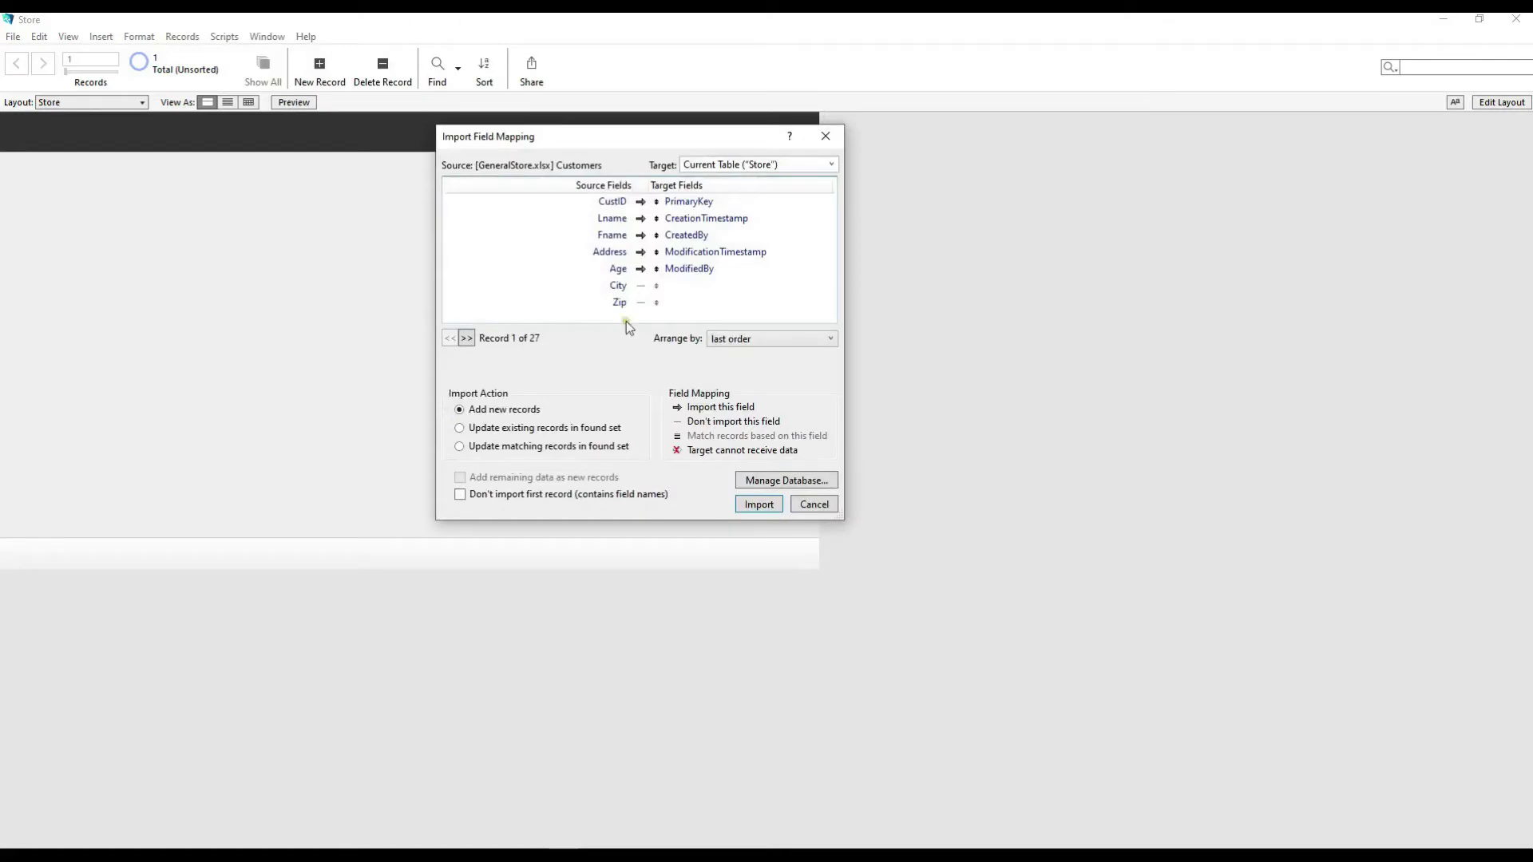
pyautogui.click(831, 161)
pyautogui.click(798, 182)
pyautogui.click(832, 164)
pyautogui.click(832, 164)
pyautogui.click(832, 164)
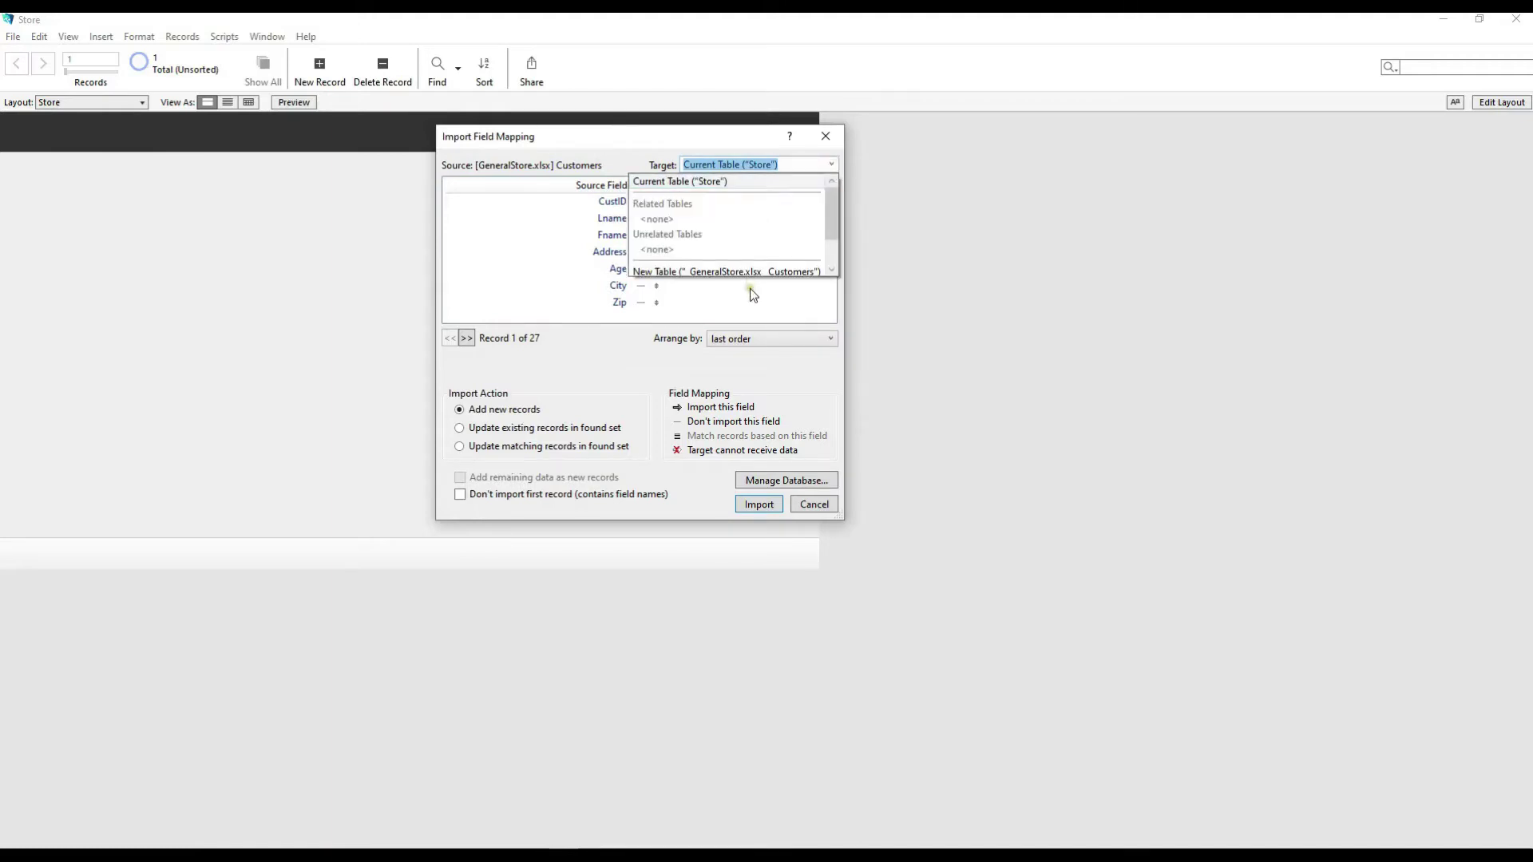
pyautogui.click(757, 271)
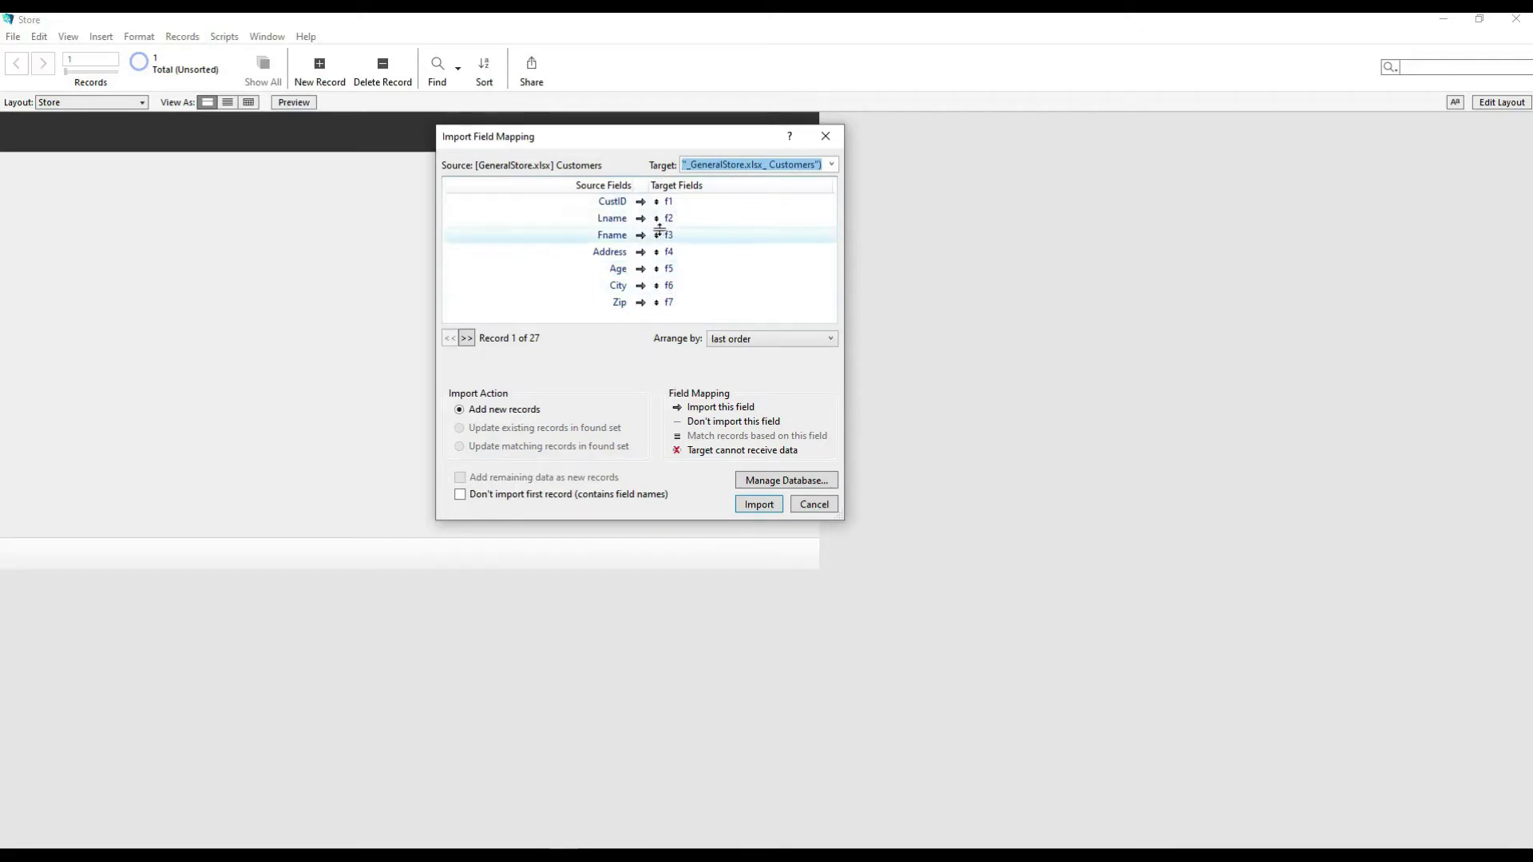
# Step: Skip the first row of field names, keep Lname and Fname mapped, and import 26 records
pyautogui.click(461, 495)
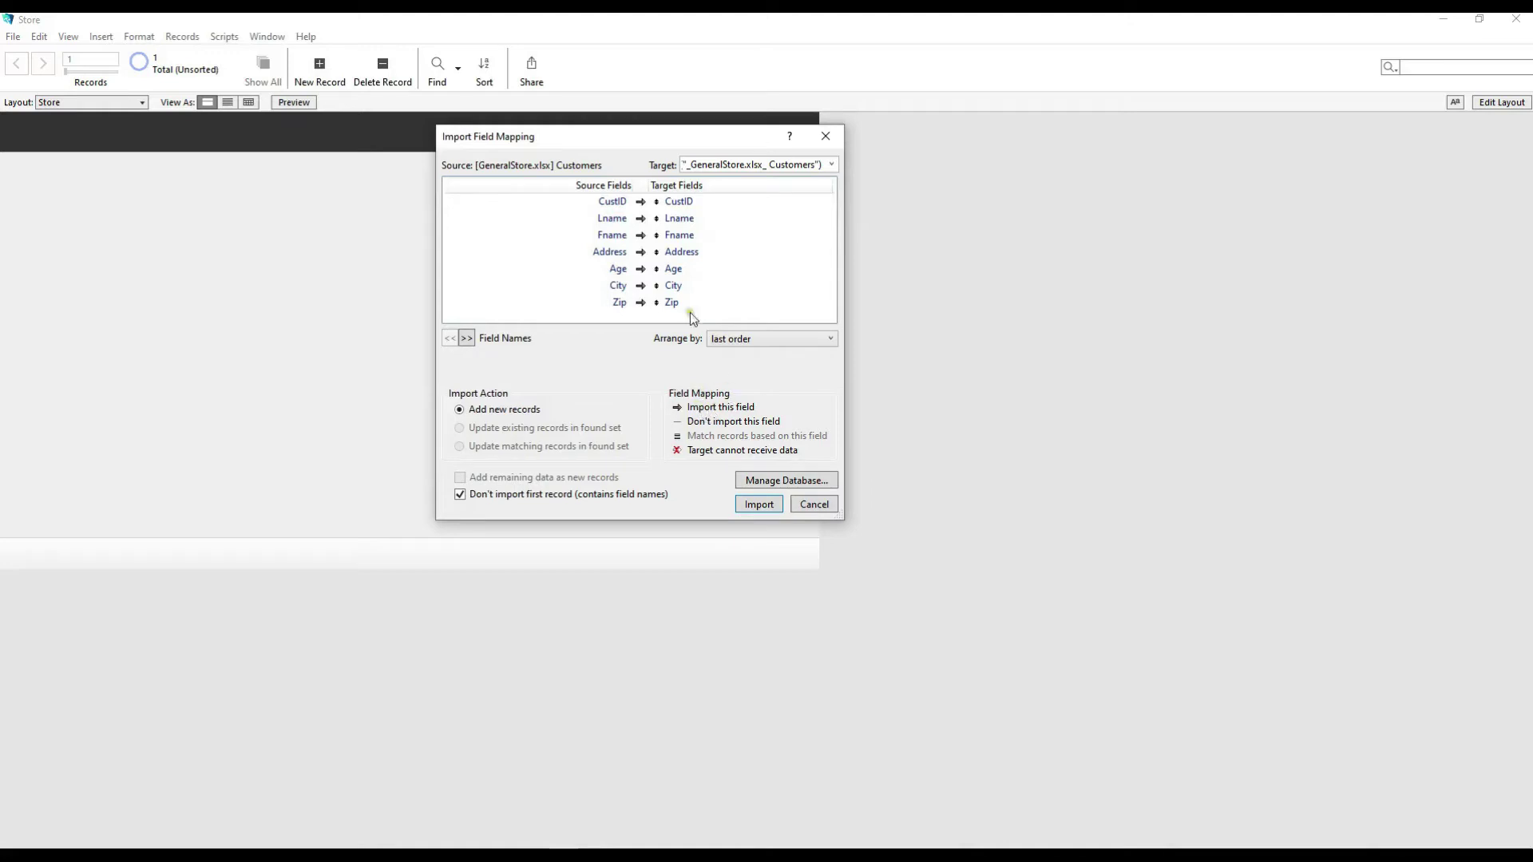
pyautogui.click(641, 221)
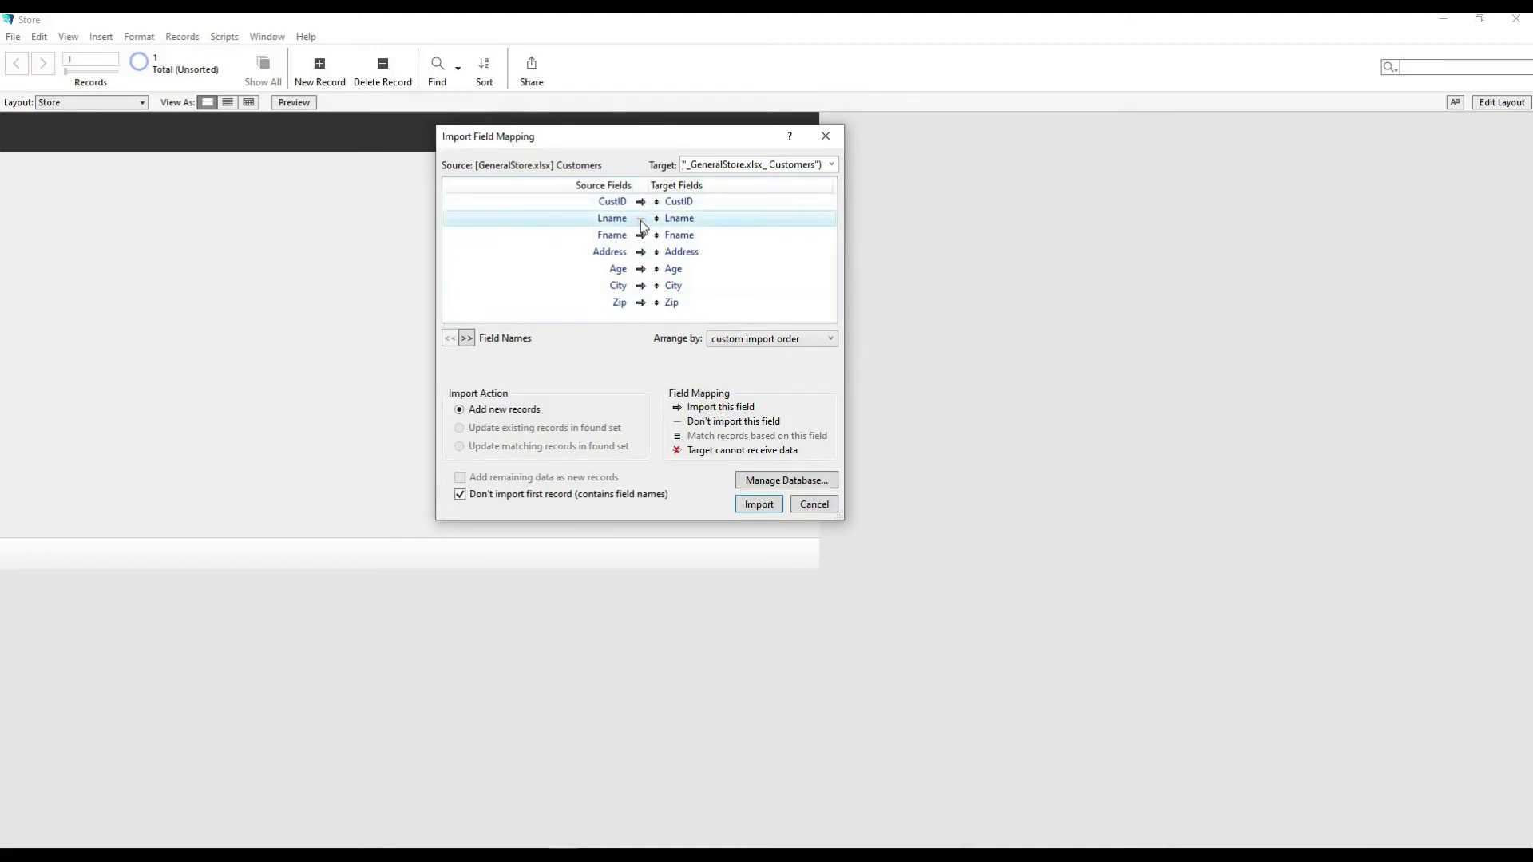
pyautogui.click(640, 219)
pyautogui.click(641, 235)
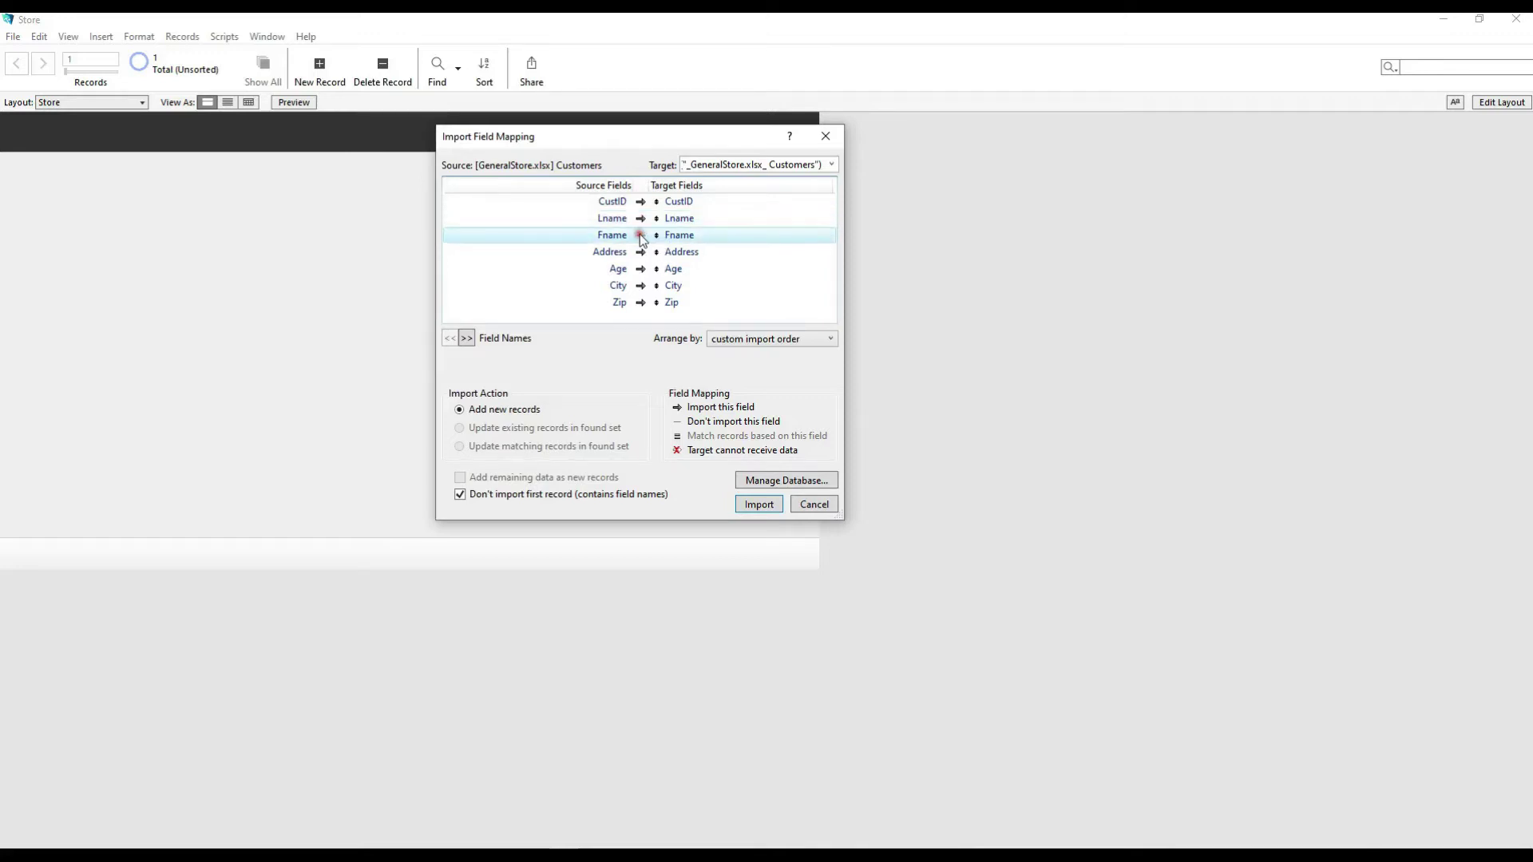
pyautogui.click(642, 236)
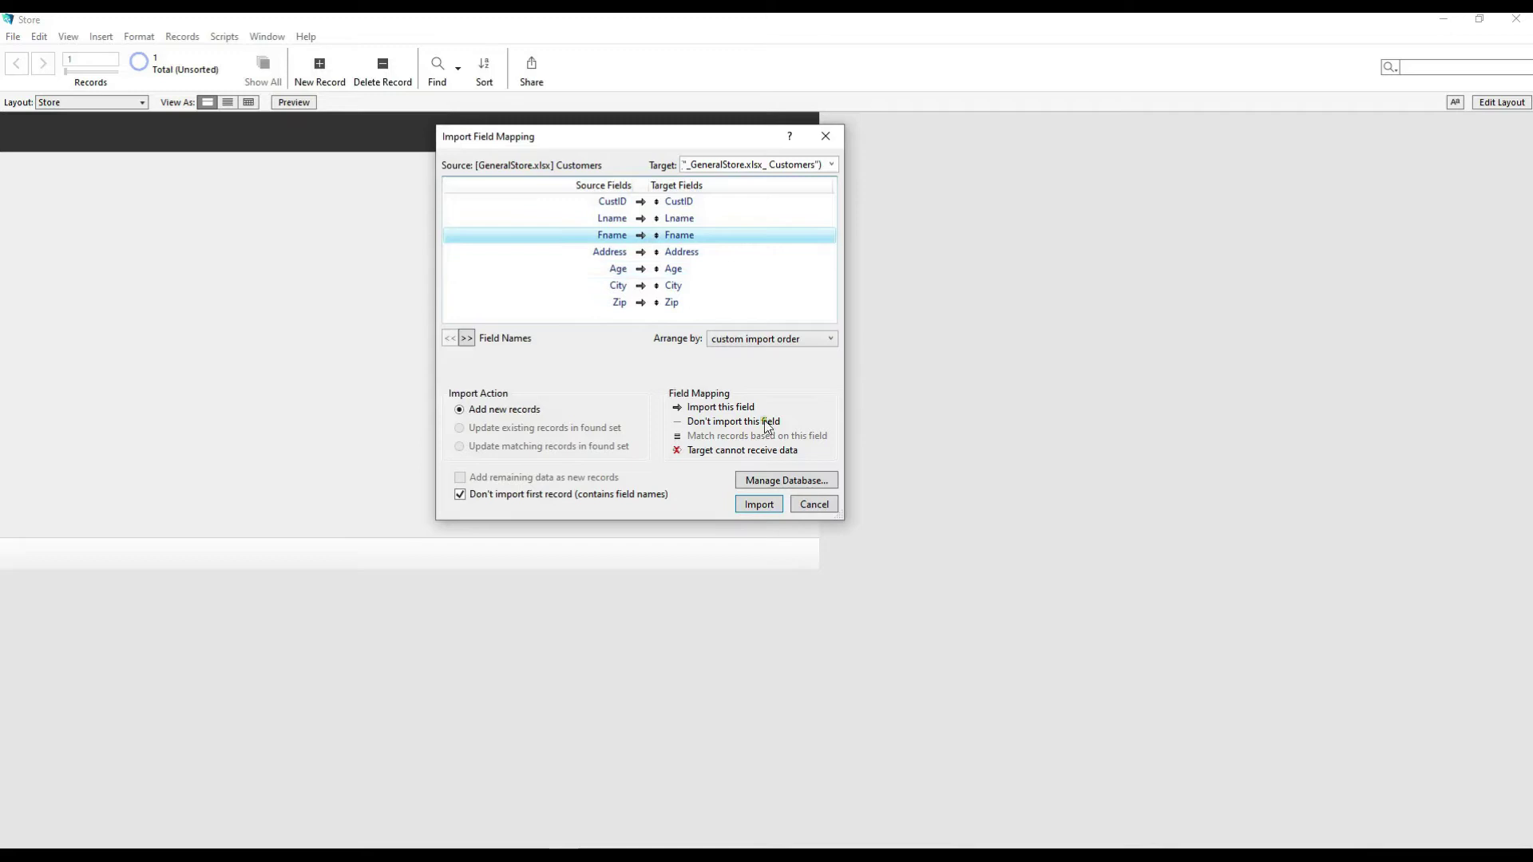
pyautogui.click(750, 506)
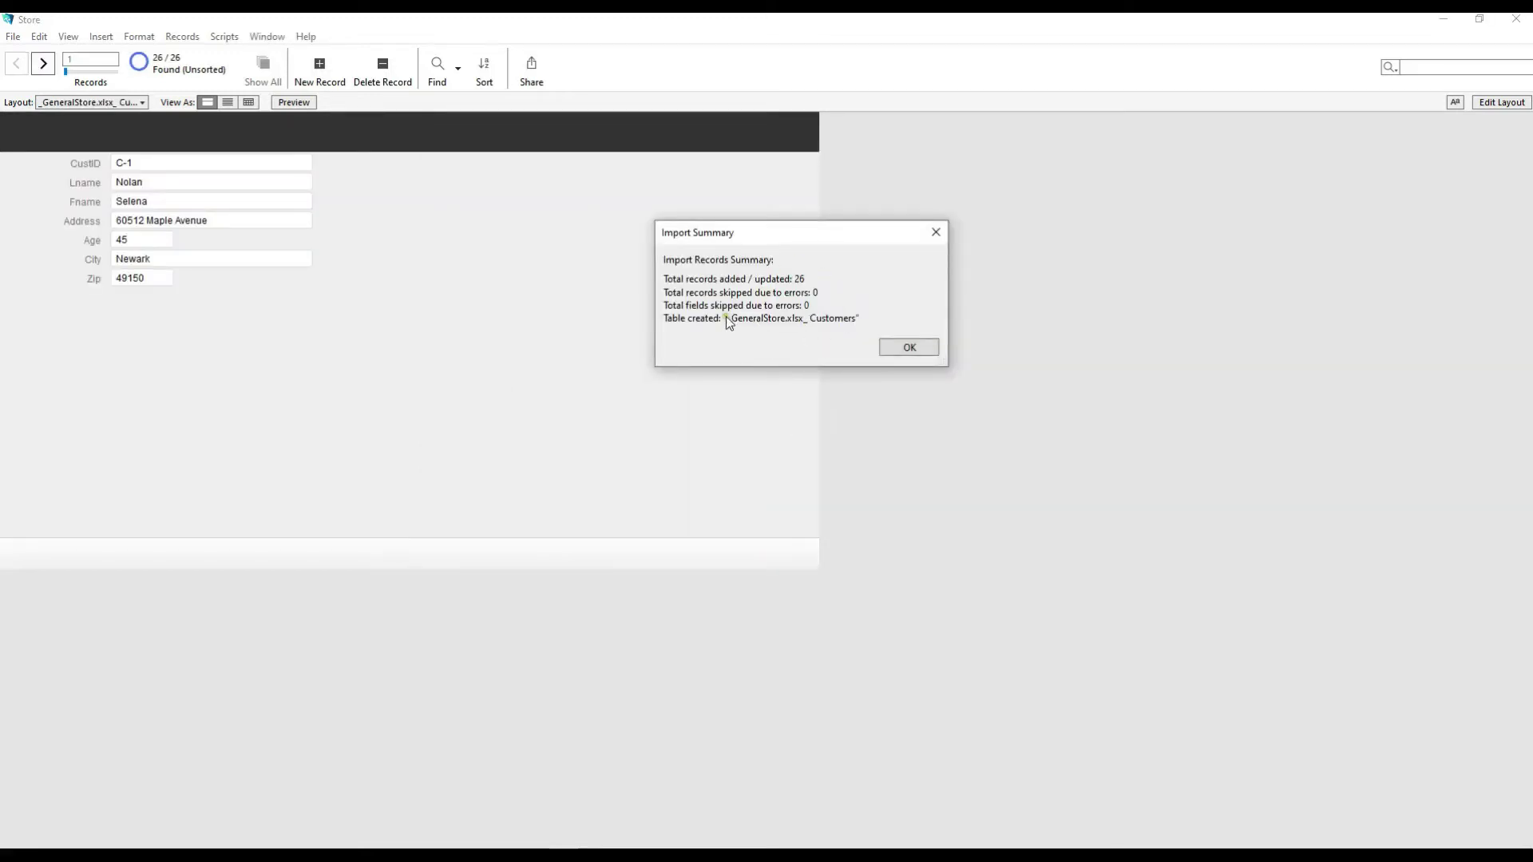
# Step: Dismiss the import summary and show all 26 imported customer records in table view
pyautogui.click(907, 346)
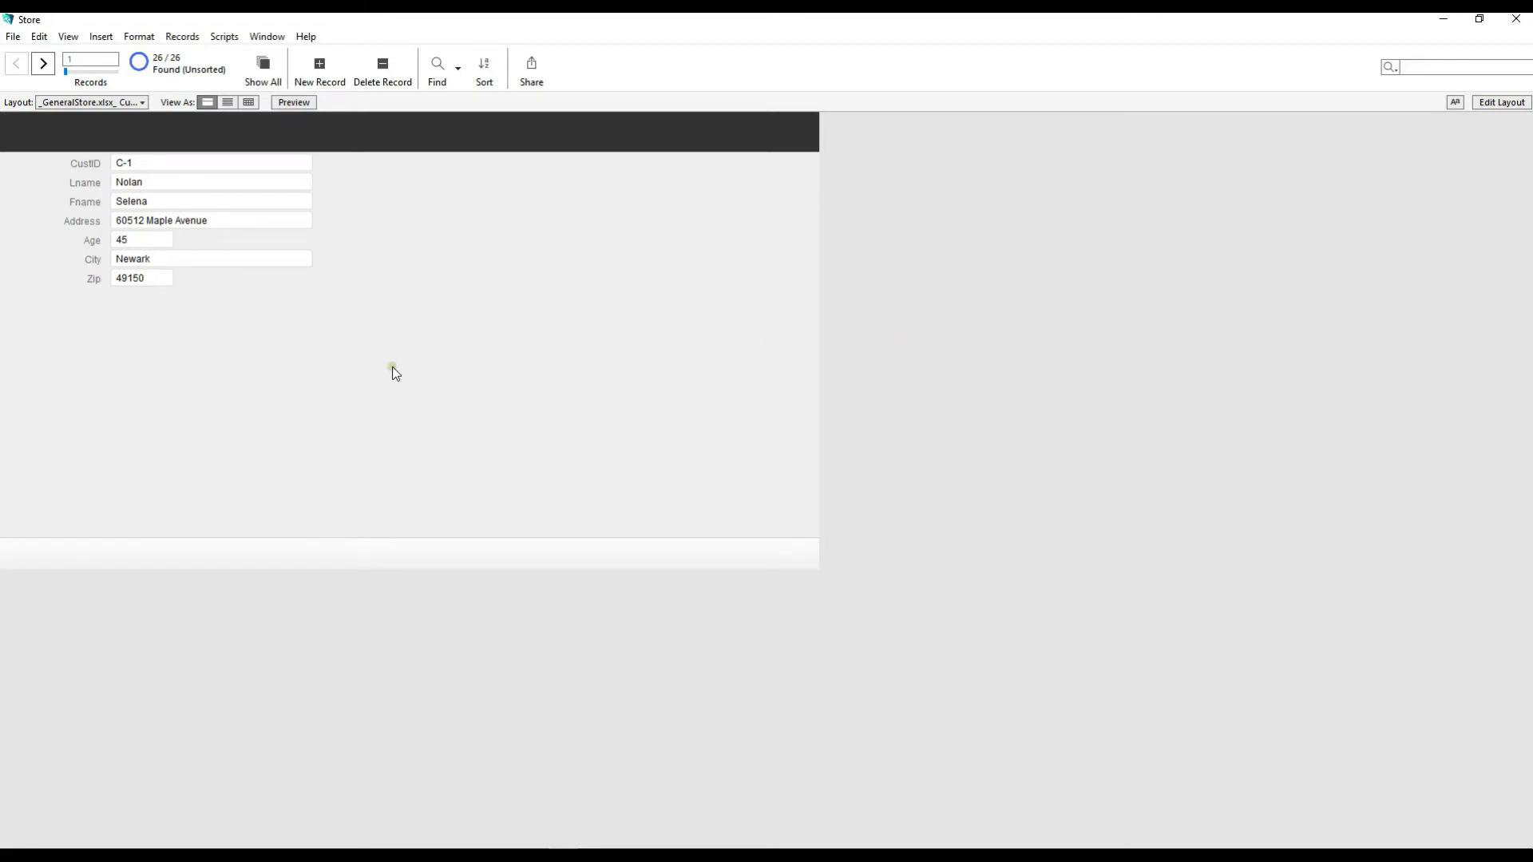
pyautogui.click(146, 163)
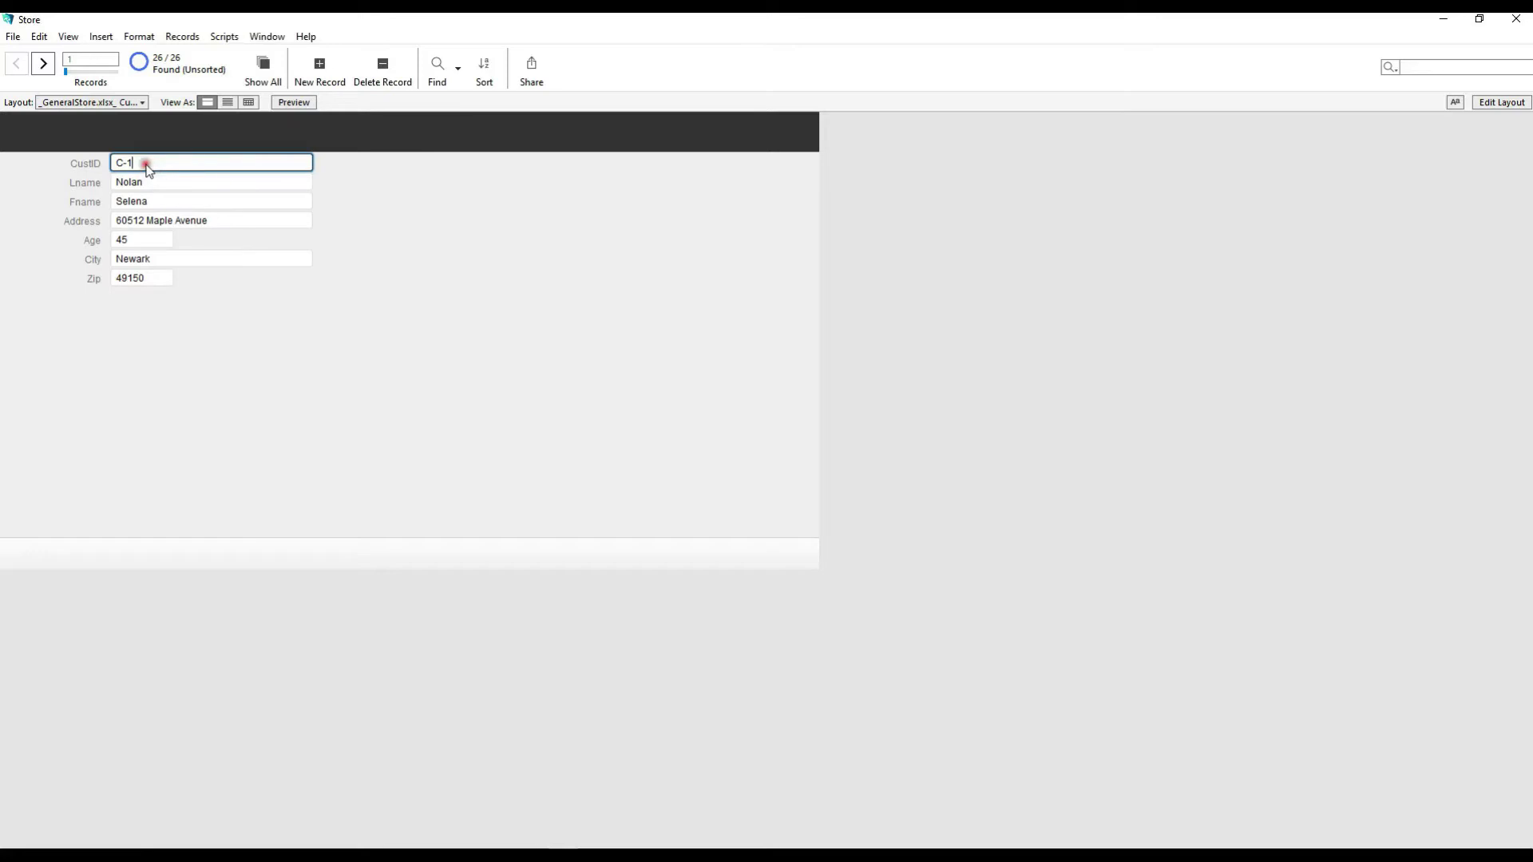
pyautogui.click(250, 102)
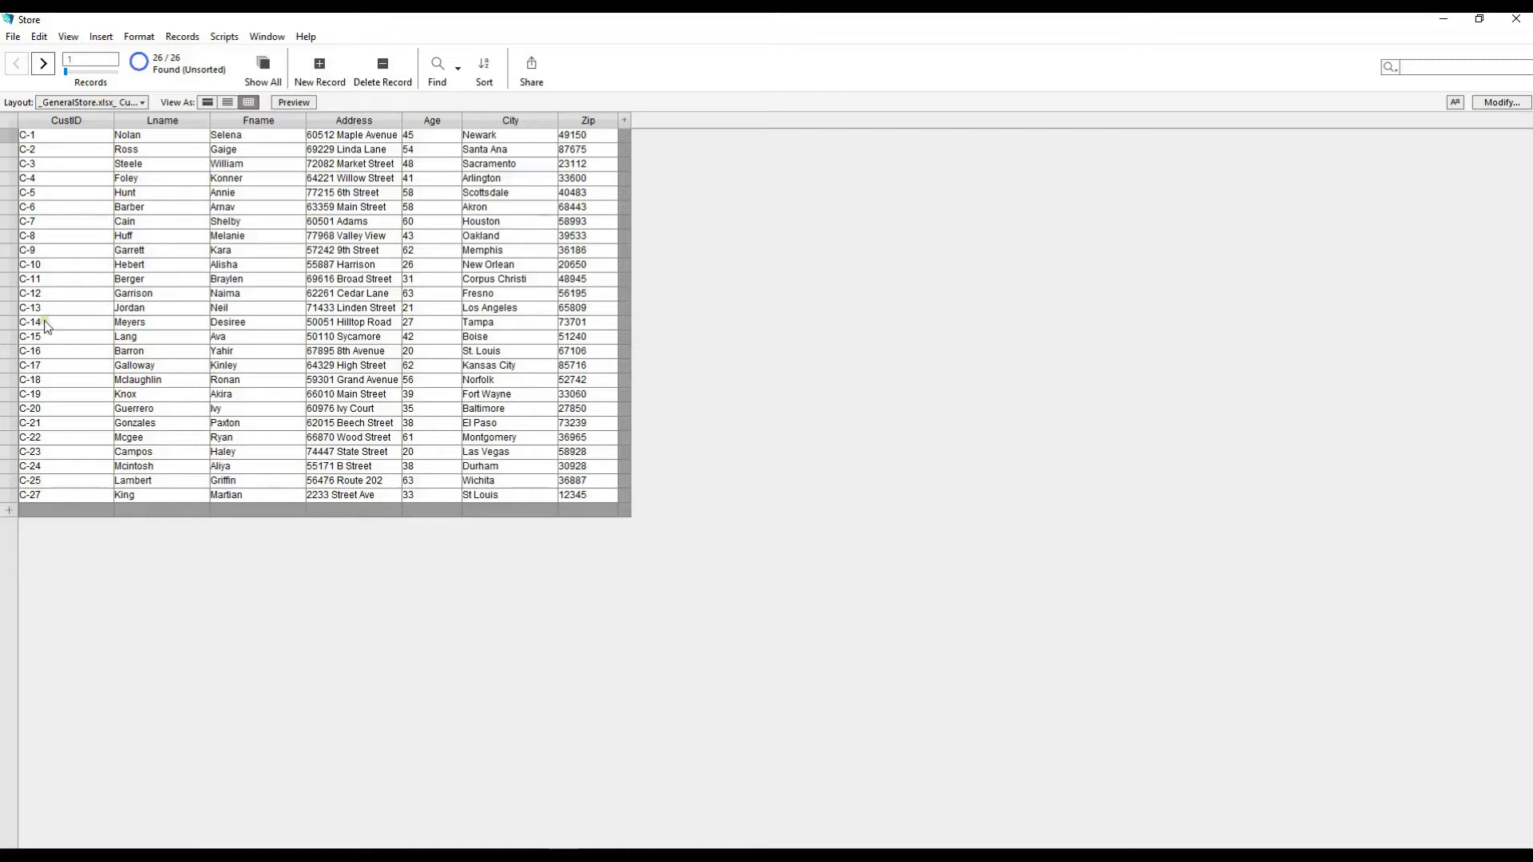
pyautogui.click(14, 36)
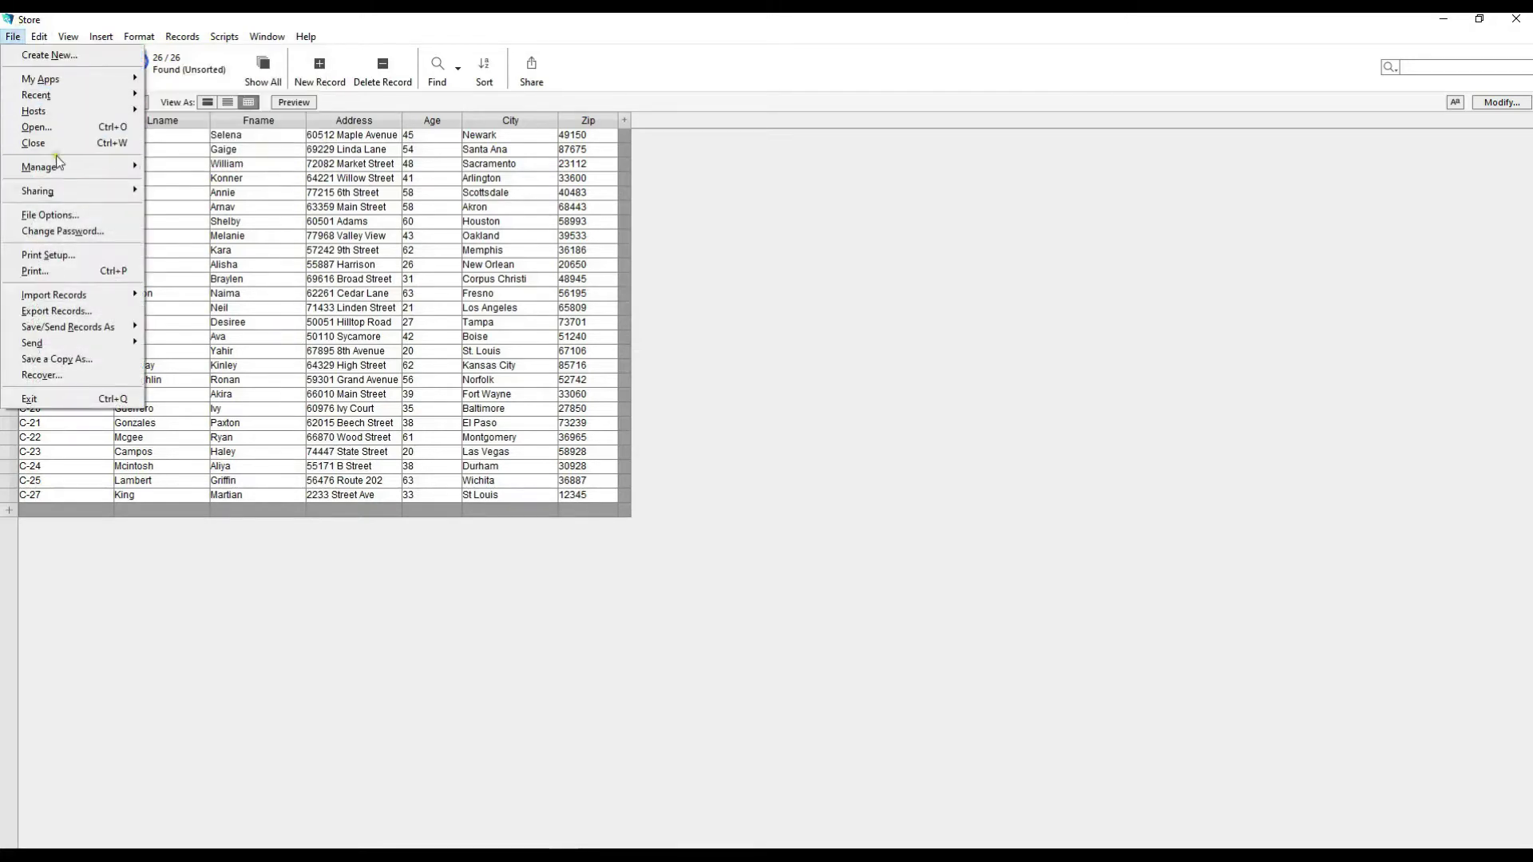
# Step: In Manage Database, change CustID's type from Text to Number and bring up its field options
pyautogui.moveTo(57, 164)
pyautogui.click(183, 167)
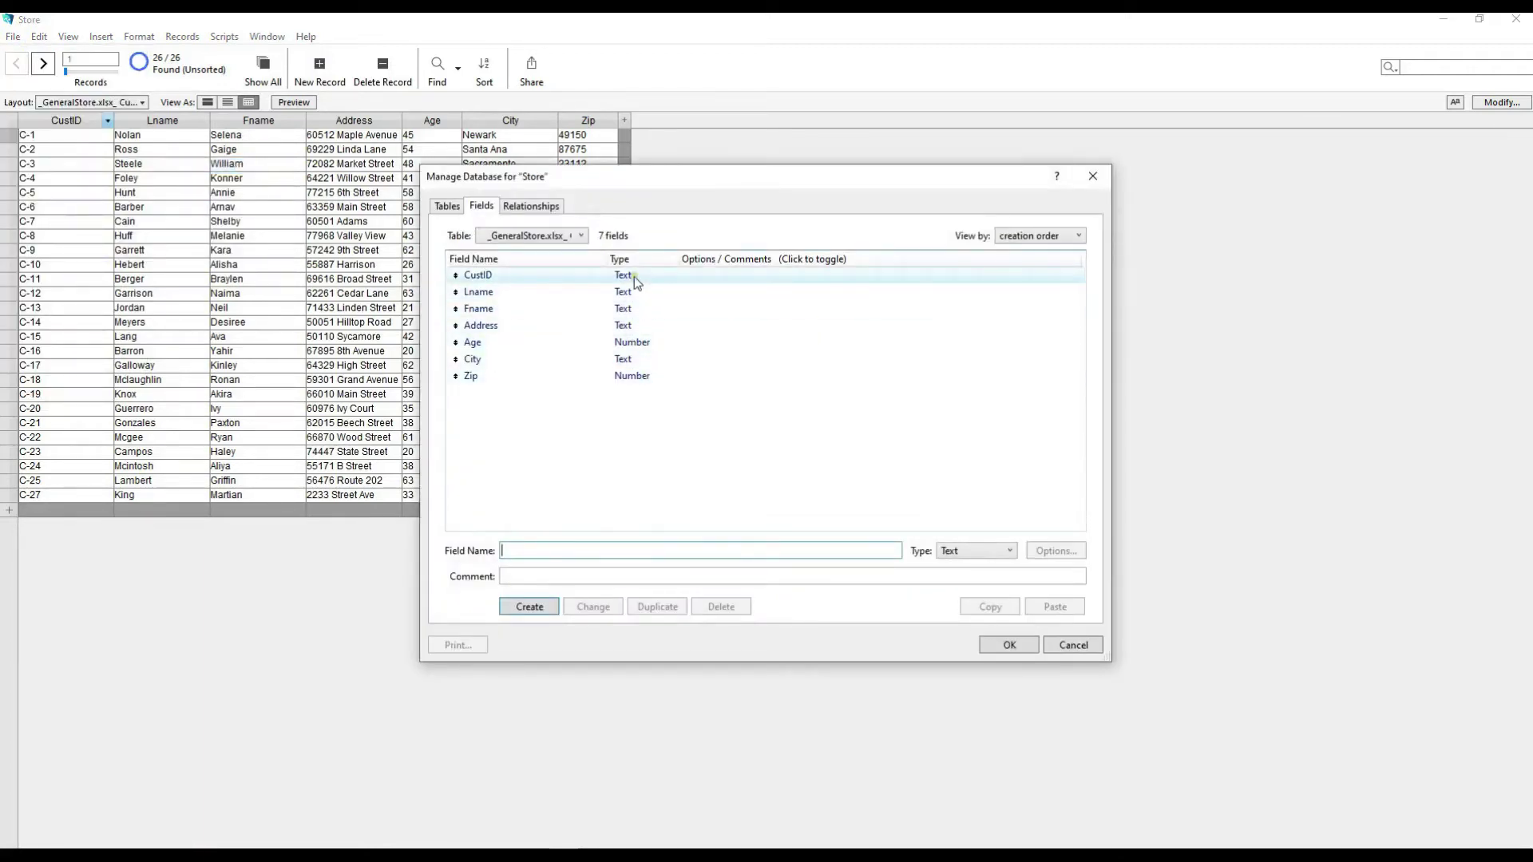
pyautogui.click(629, 275)
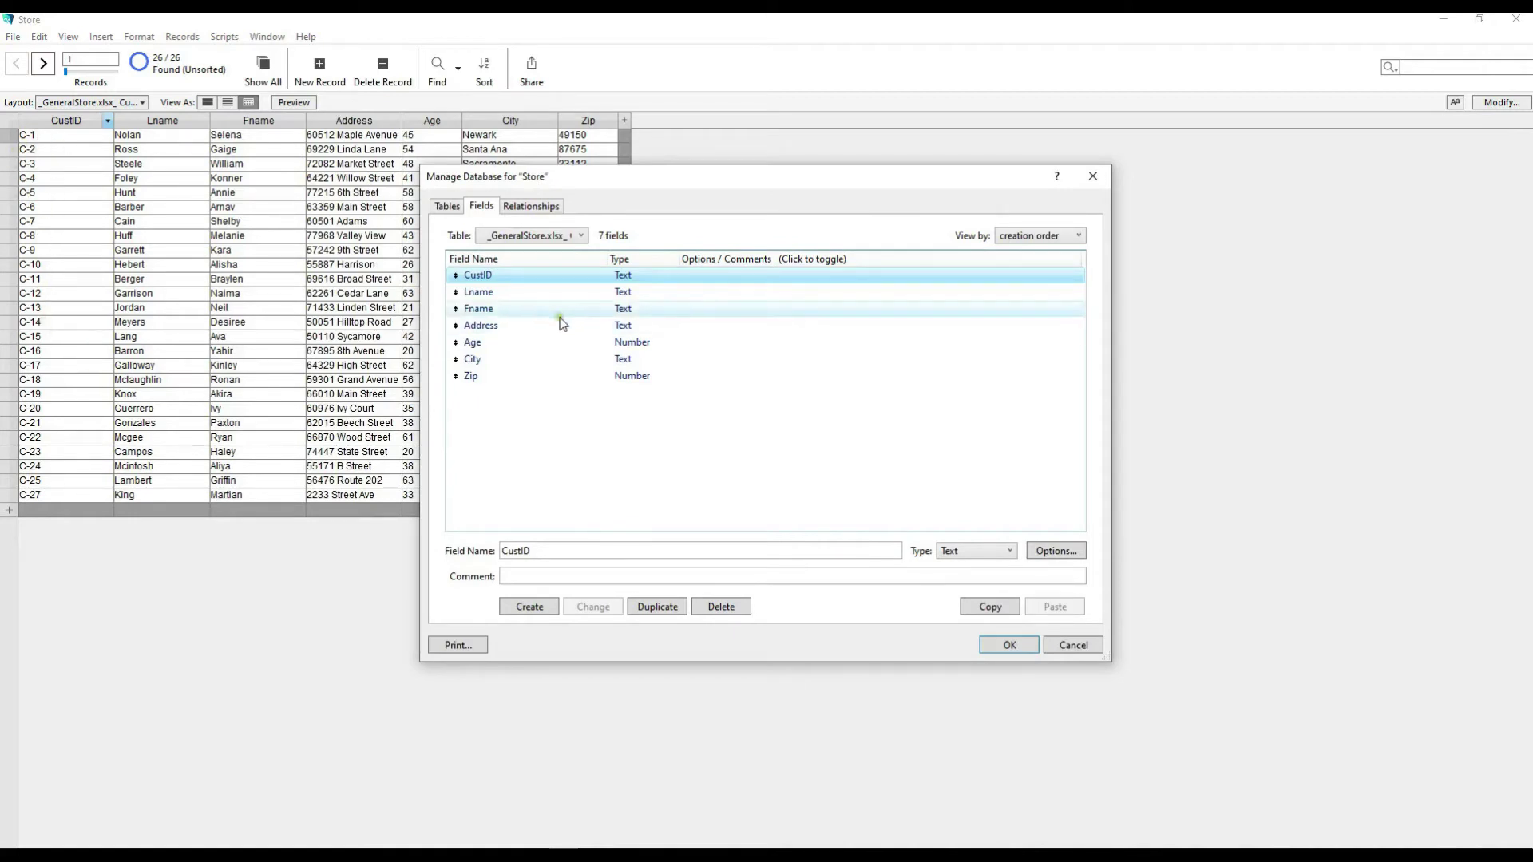
pyautogui.click(1010, 552)
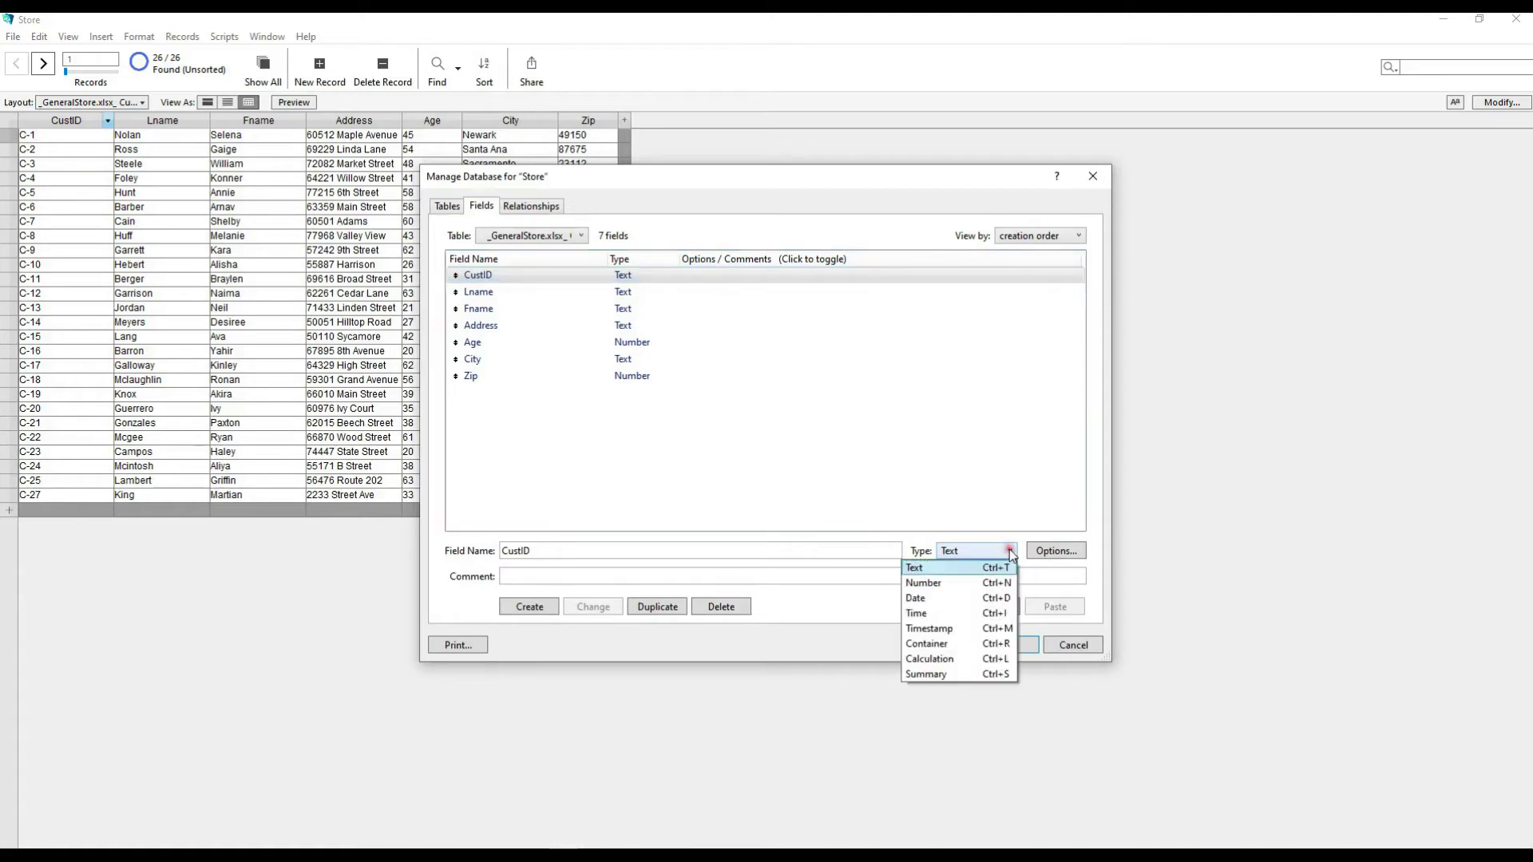
pyautogui.click(968, 585)
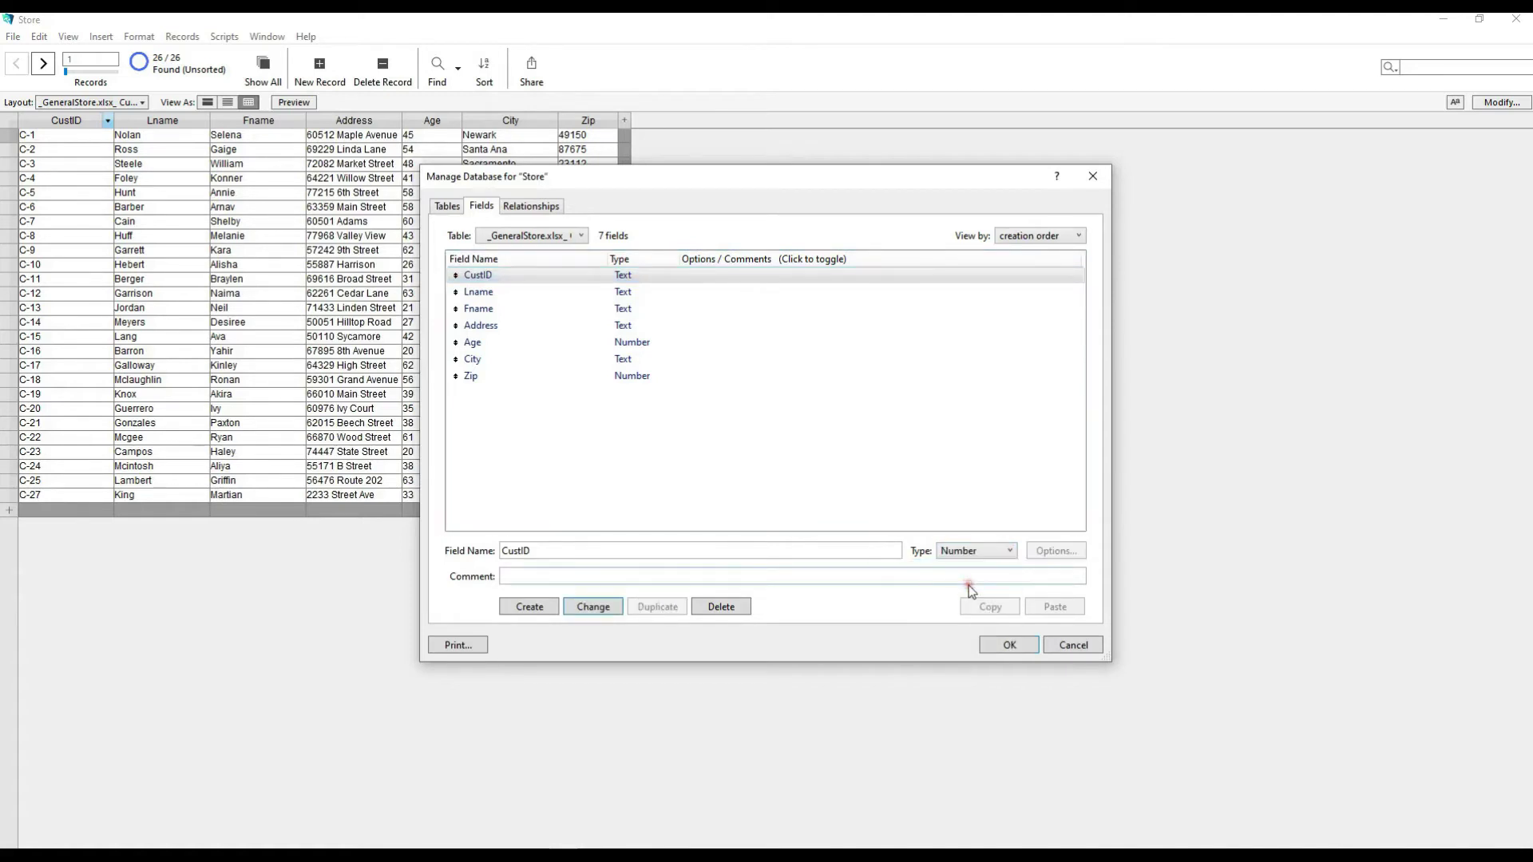
pyautogui.click(596, 608)
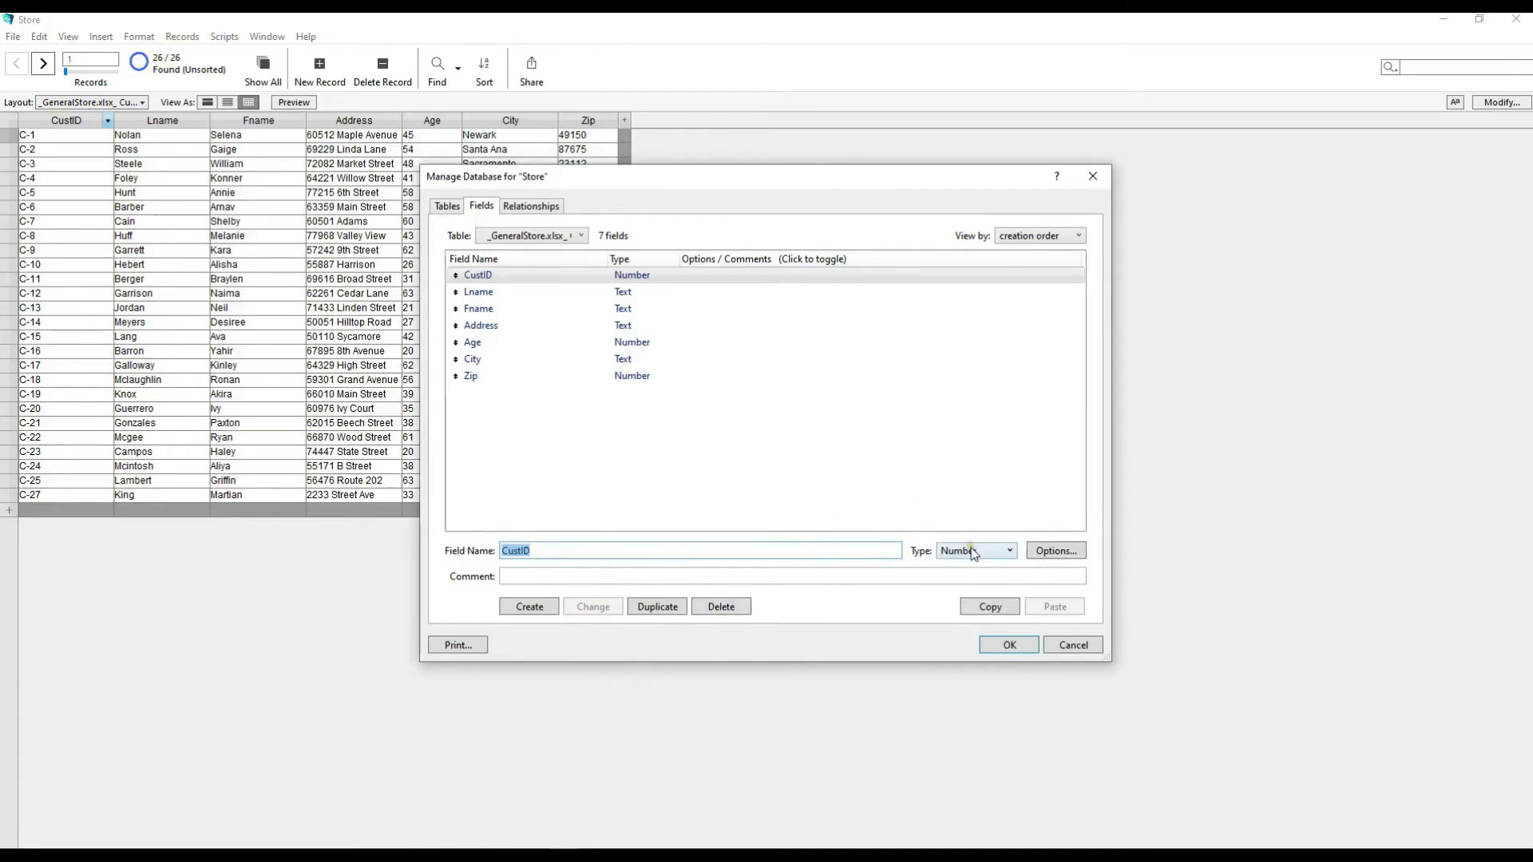
pyautogui.click(1054, 551)
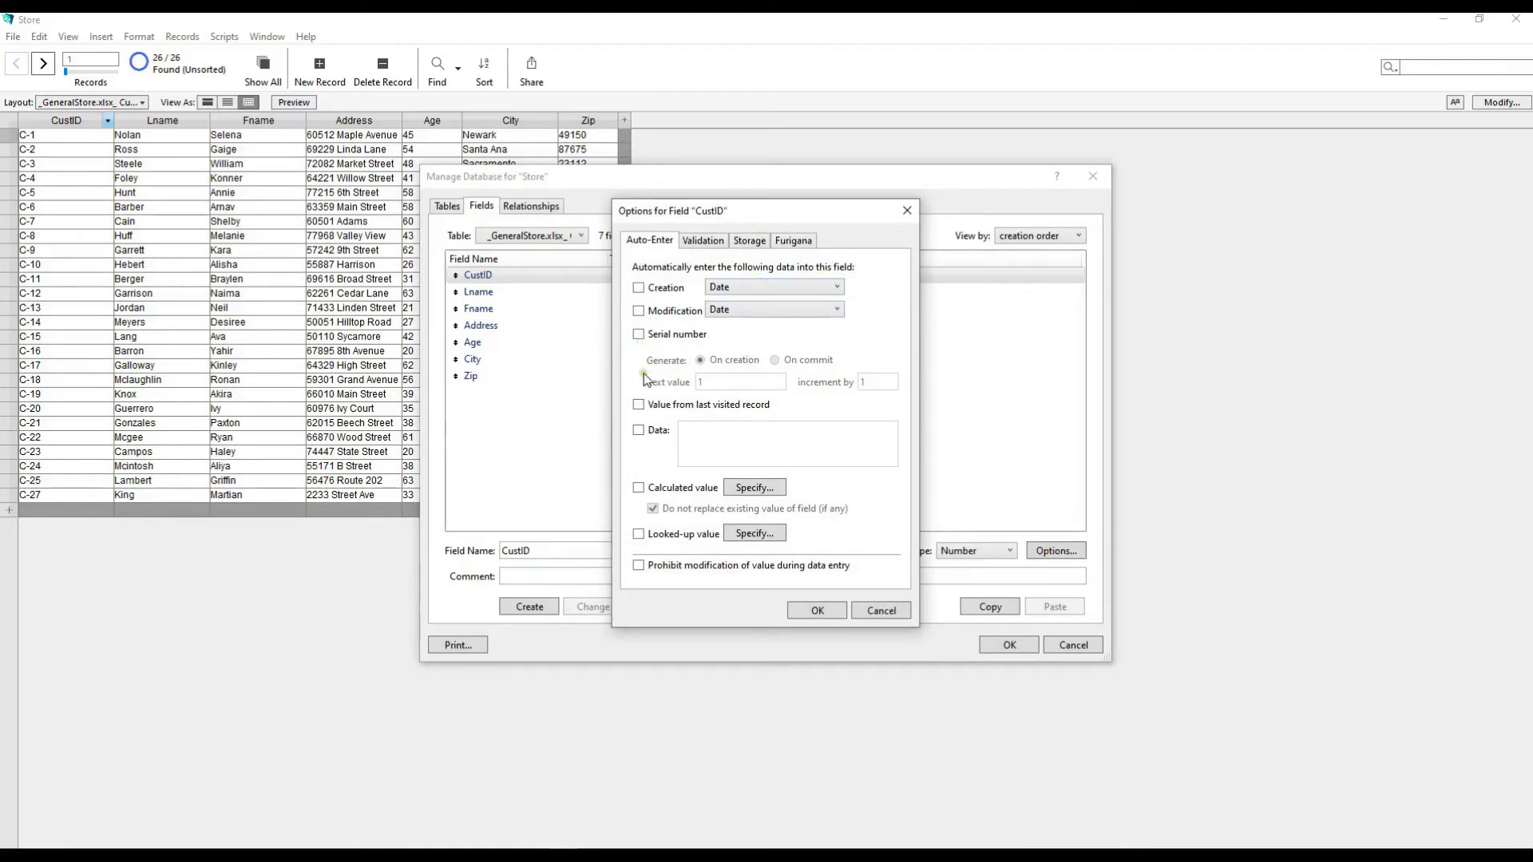
# Step: Give CustID an auto-enter serial starting at C-28 with Not empty and Unique validation
pyautogui.click(638, 335)
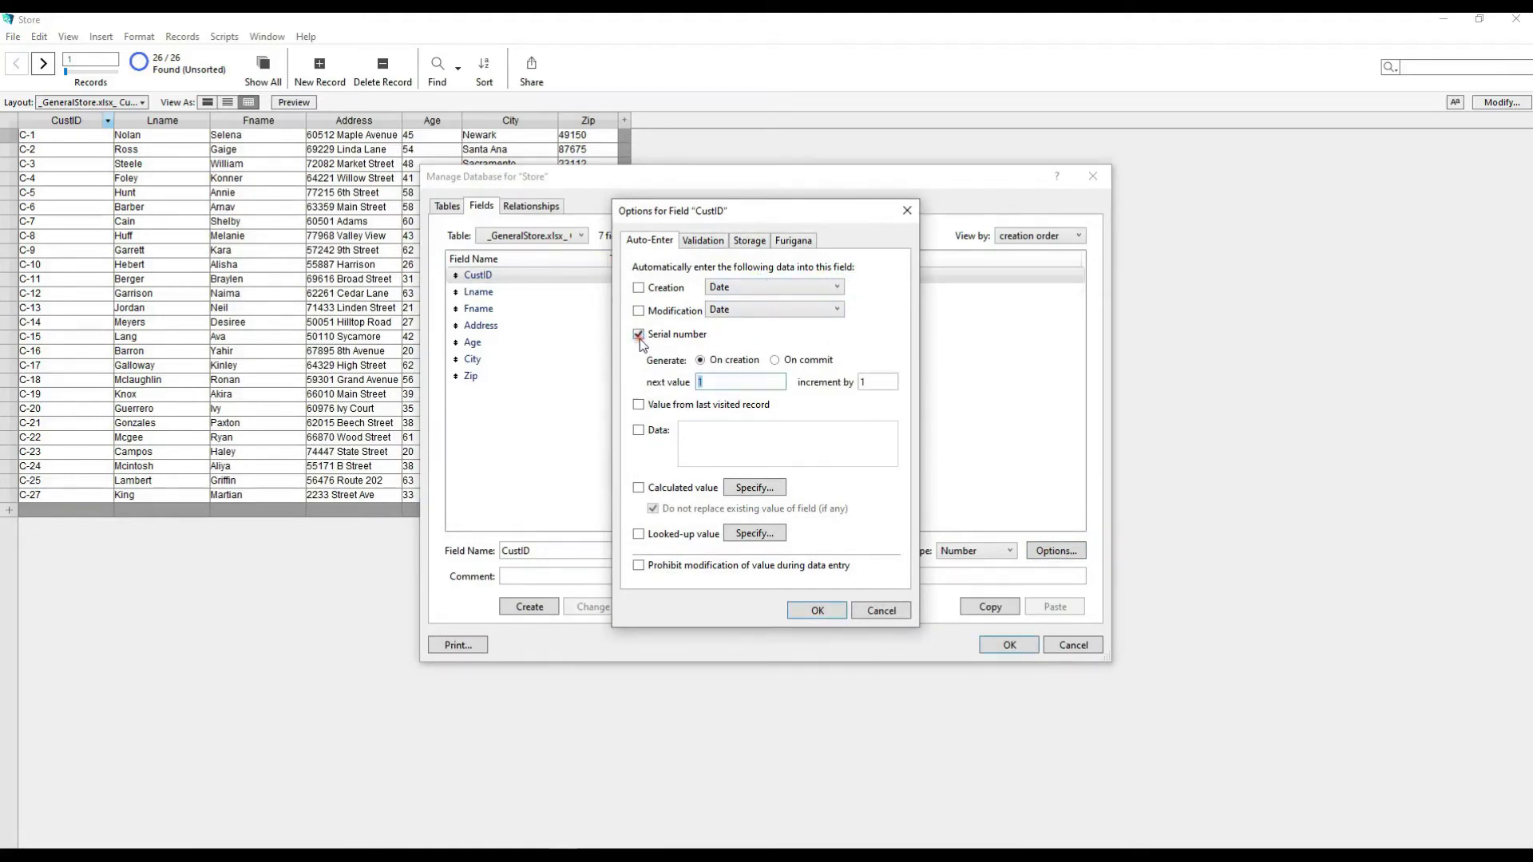
pyautogui.click(716, 382)
pyautogui.press('BackSpace')
pyautogui.click(744, 380)
pyautogui.click(700, 239)
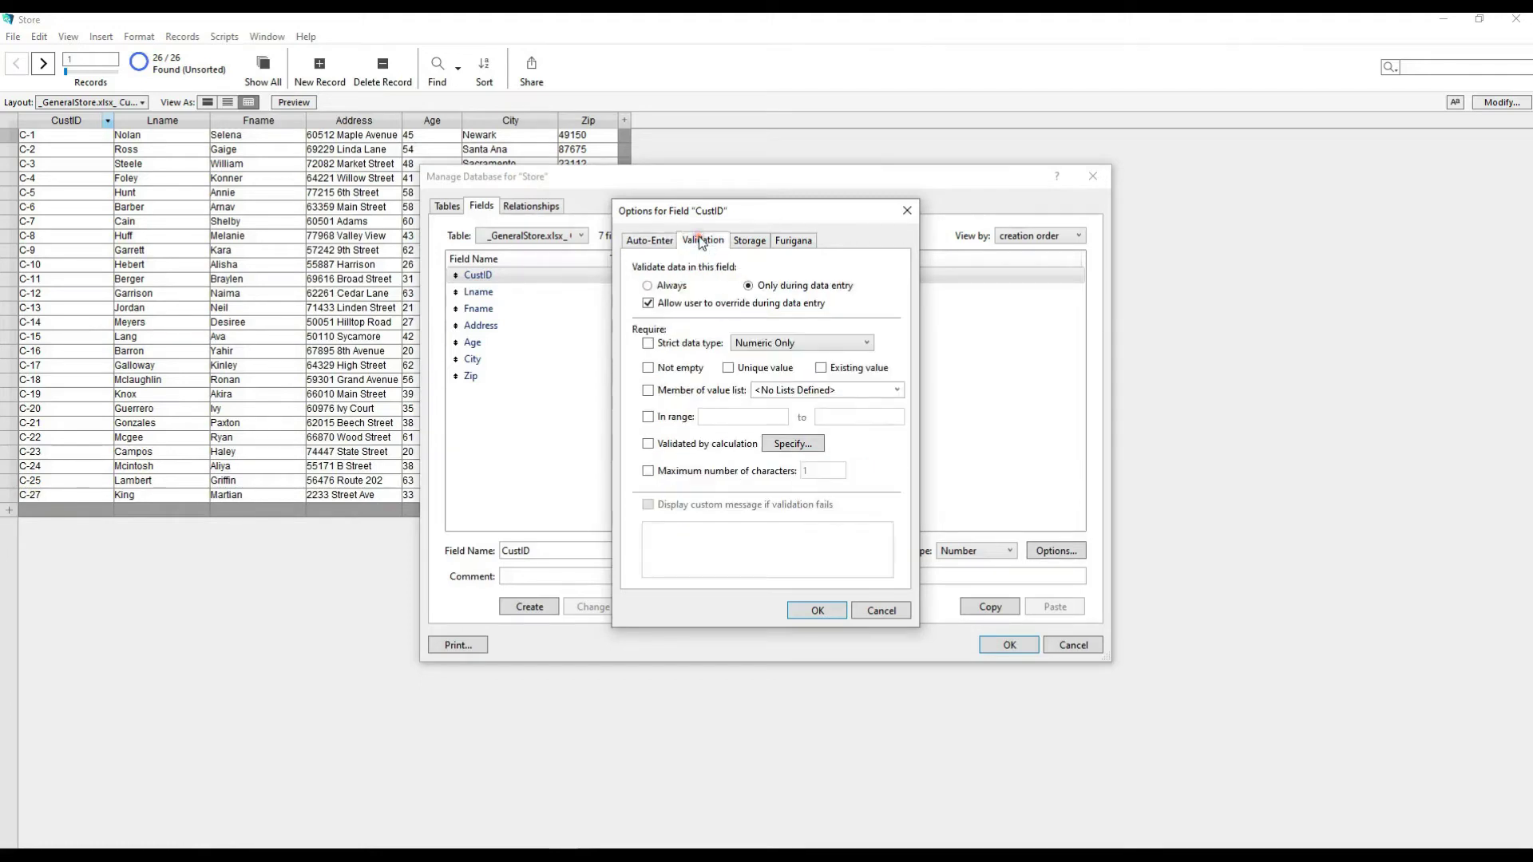
pyautogui.click(649, 368)
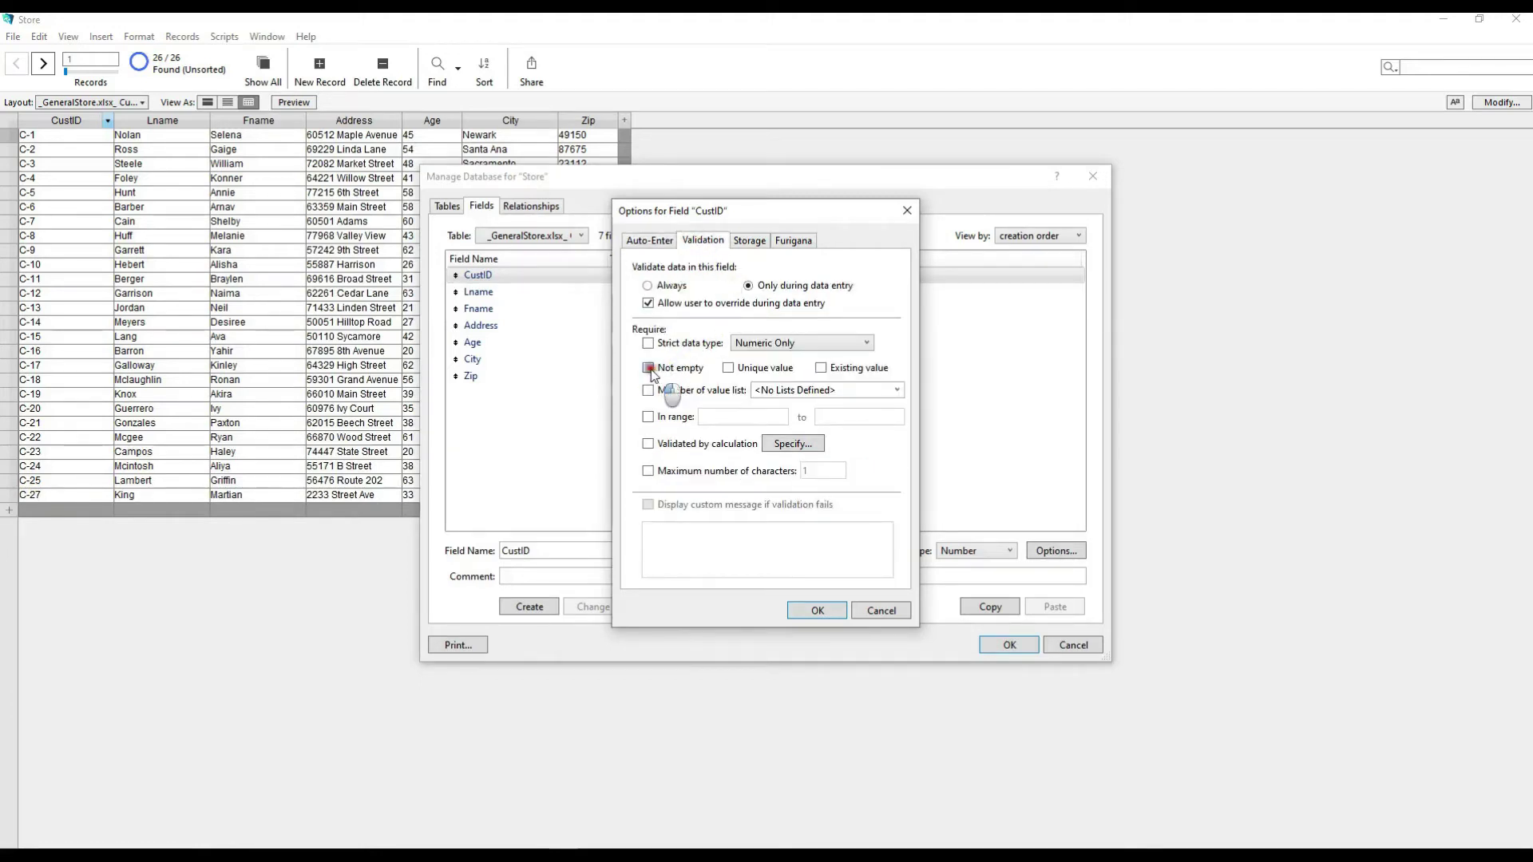
pyautogui.click(729, 369)
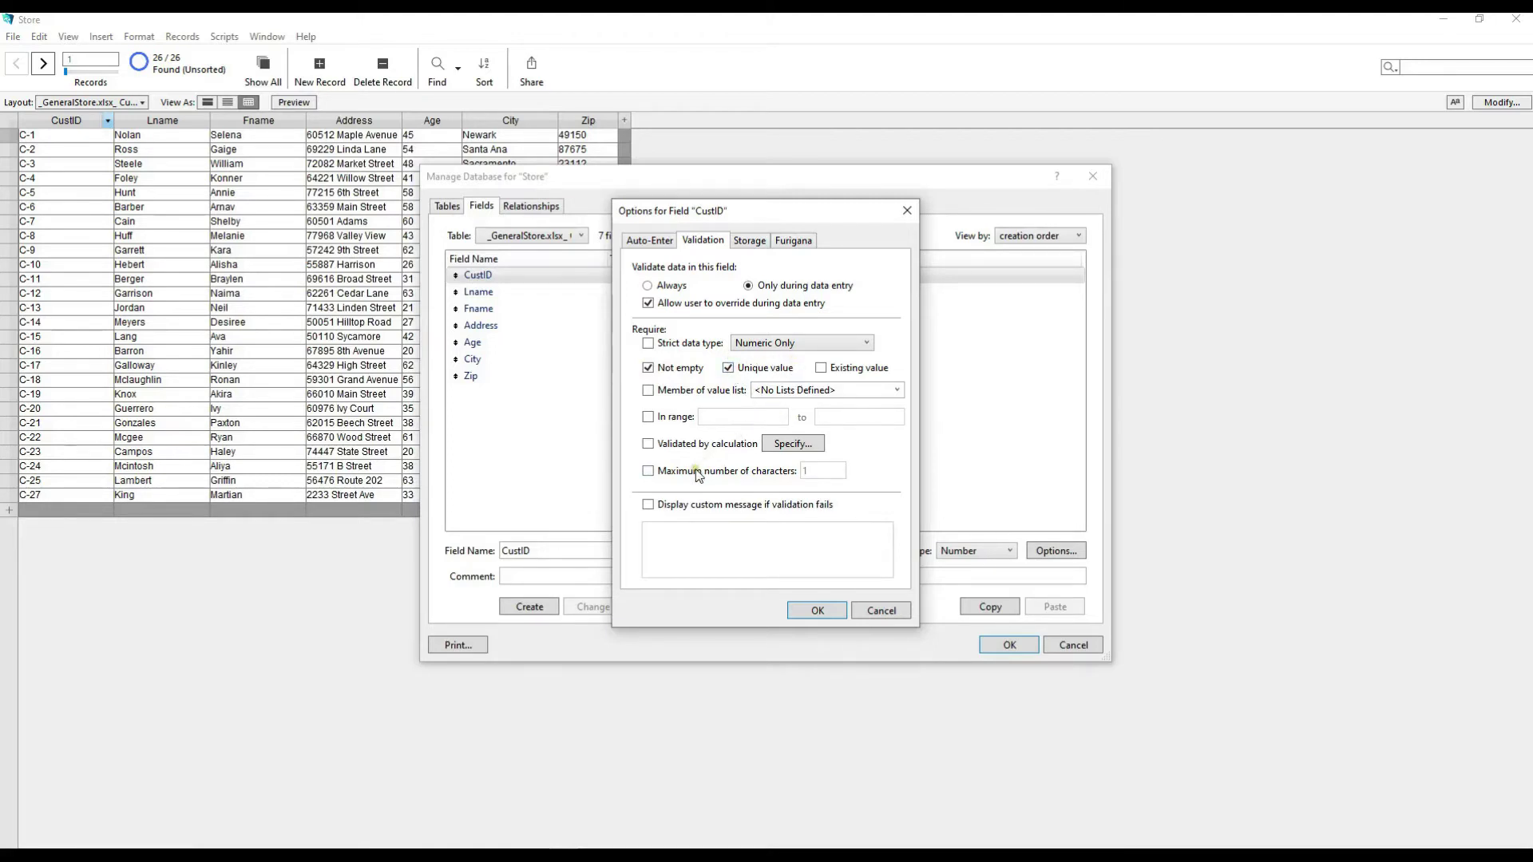
pyautogui.click(656, 241)
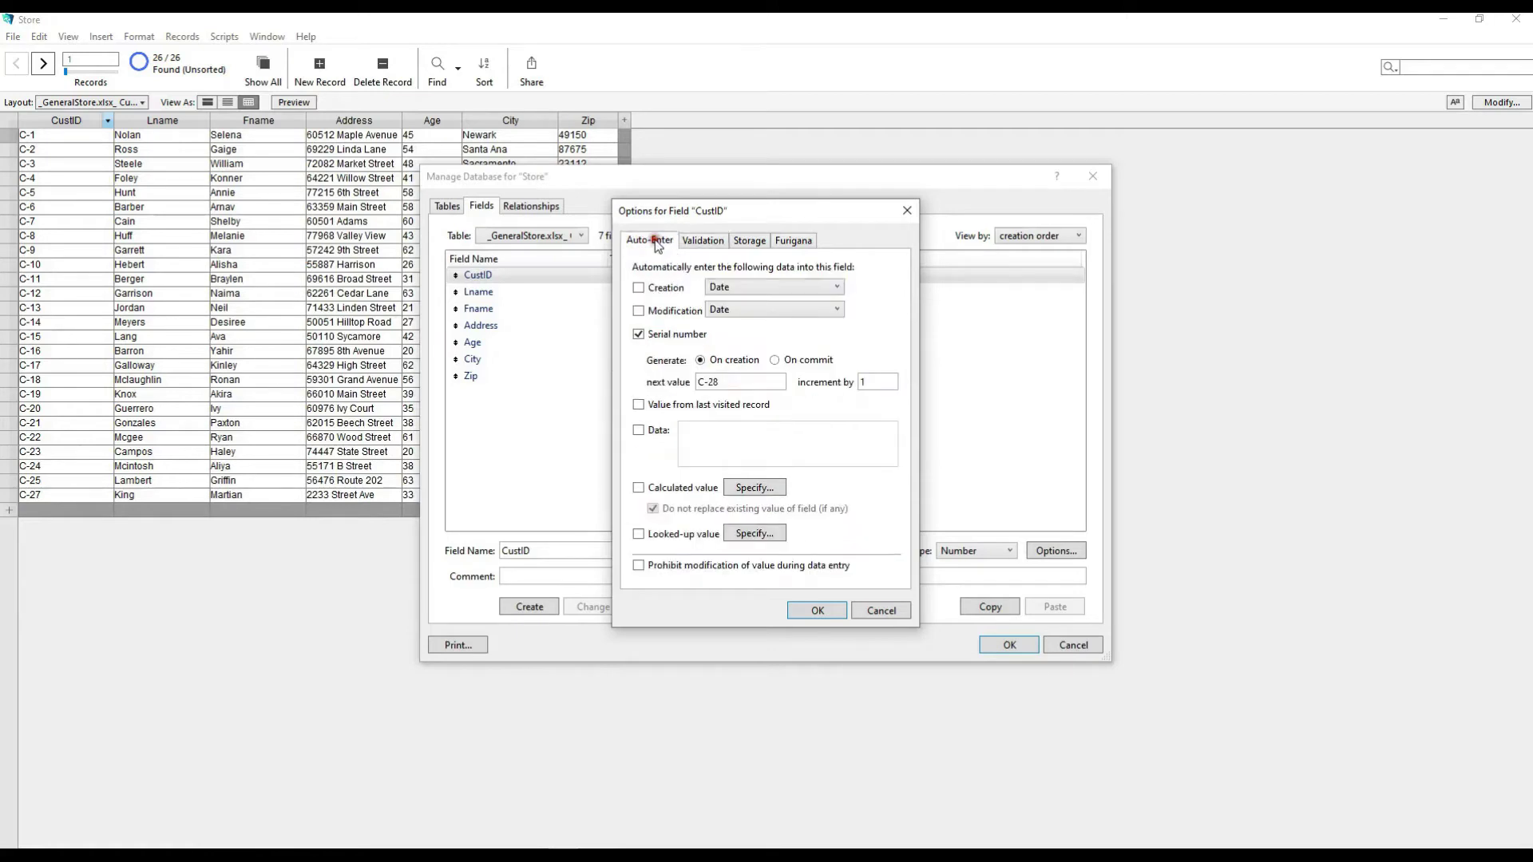
pyautogui.click(831, 610)
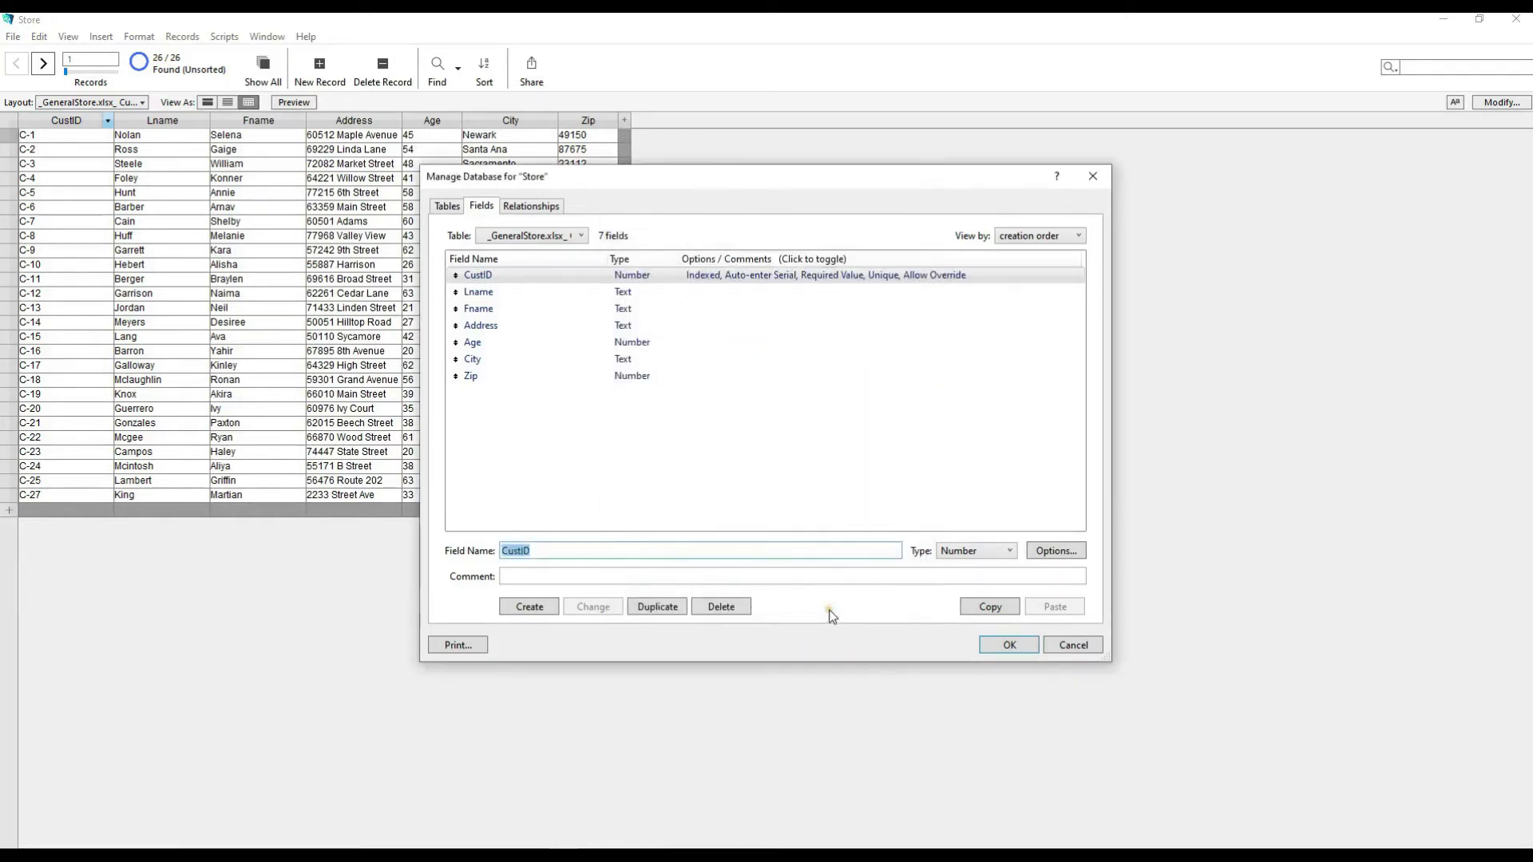
# Step: Close Manage Database and add four new records after C-27, numbered C-28 through C-31
pyautogui.click(708, 550)
pyautogui.click(1009, 645)
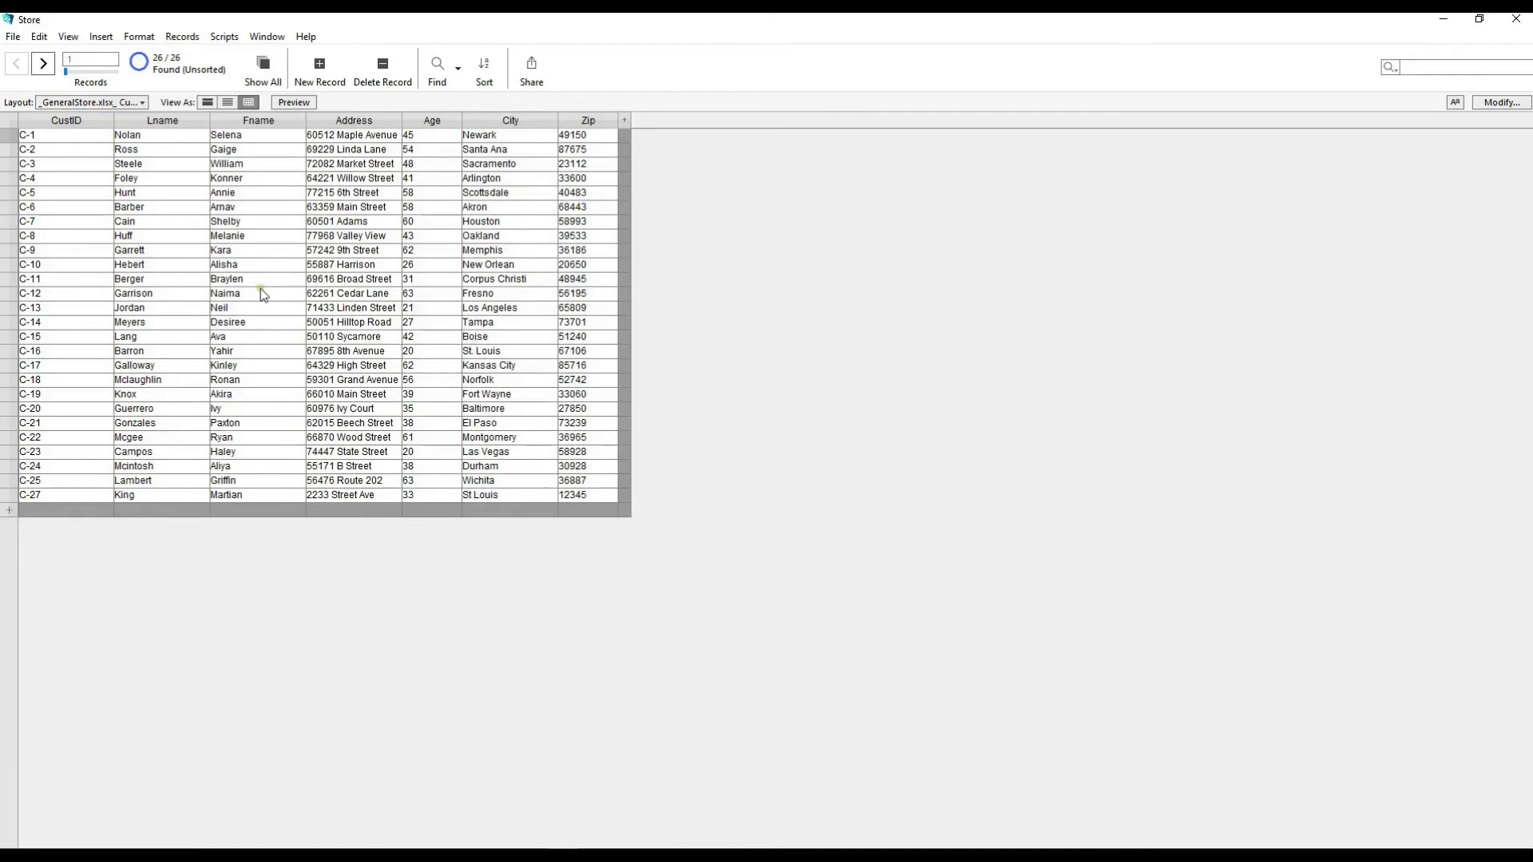
pyautogui.click(48, 494)
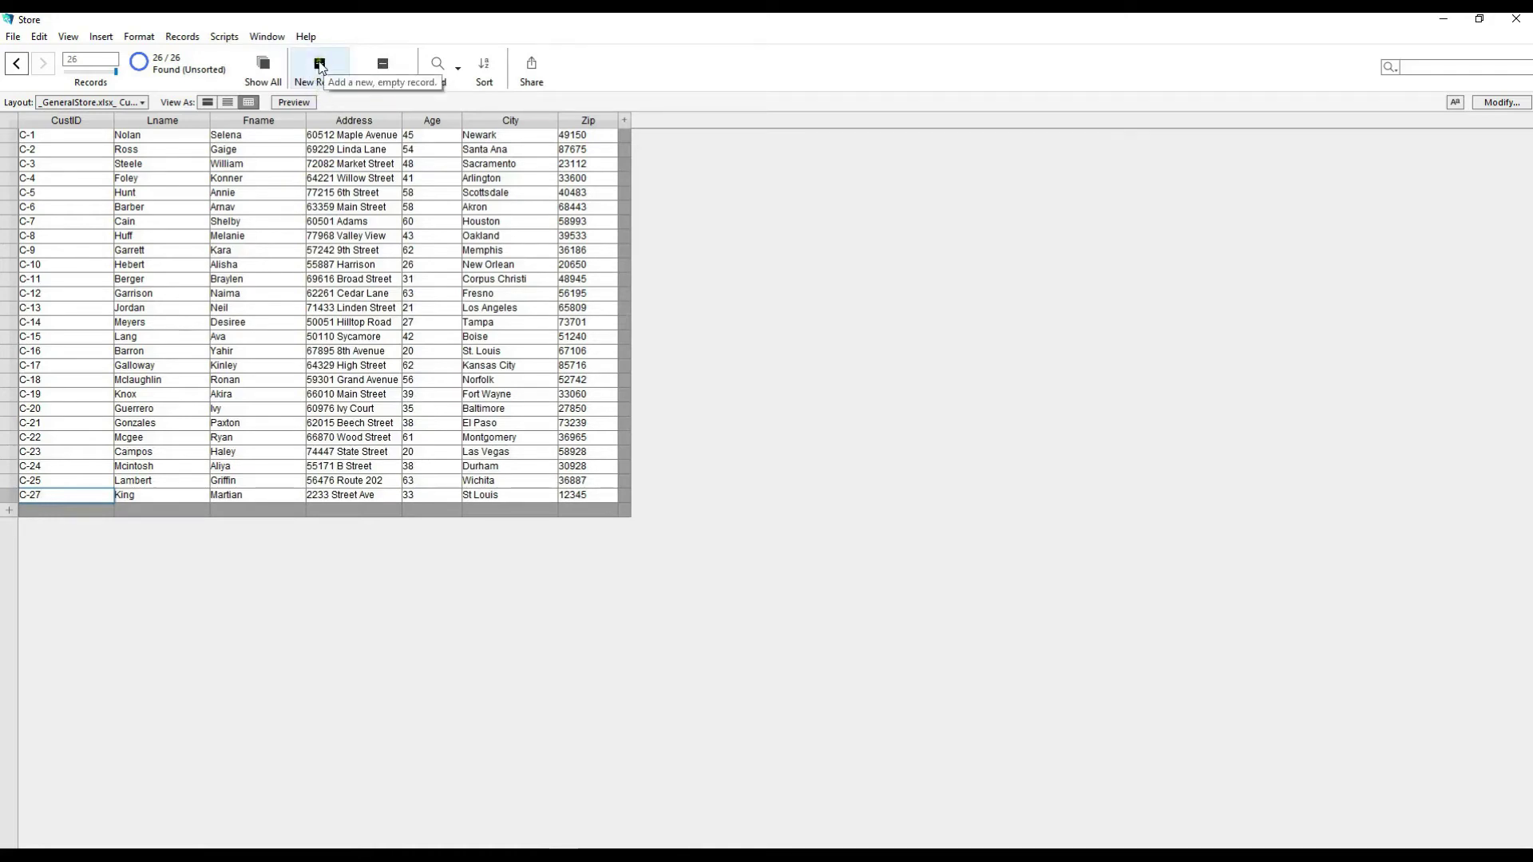
pyautogui.click(319, 65)
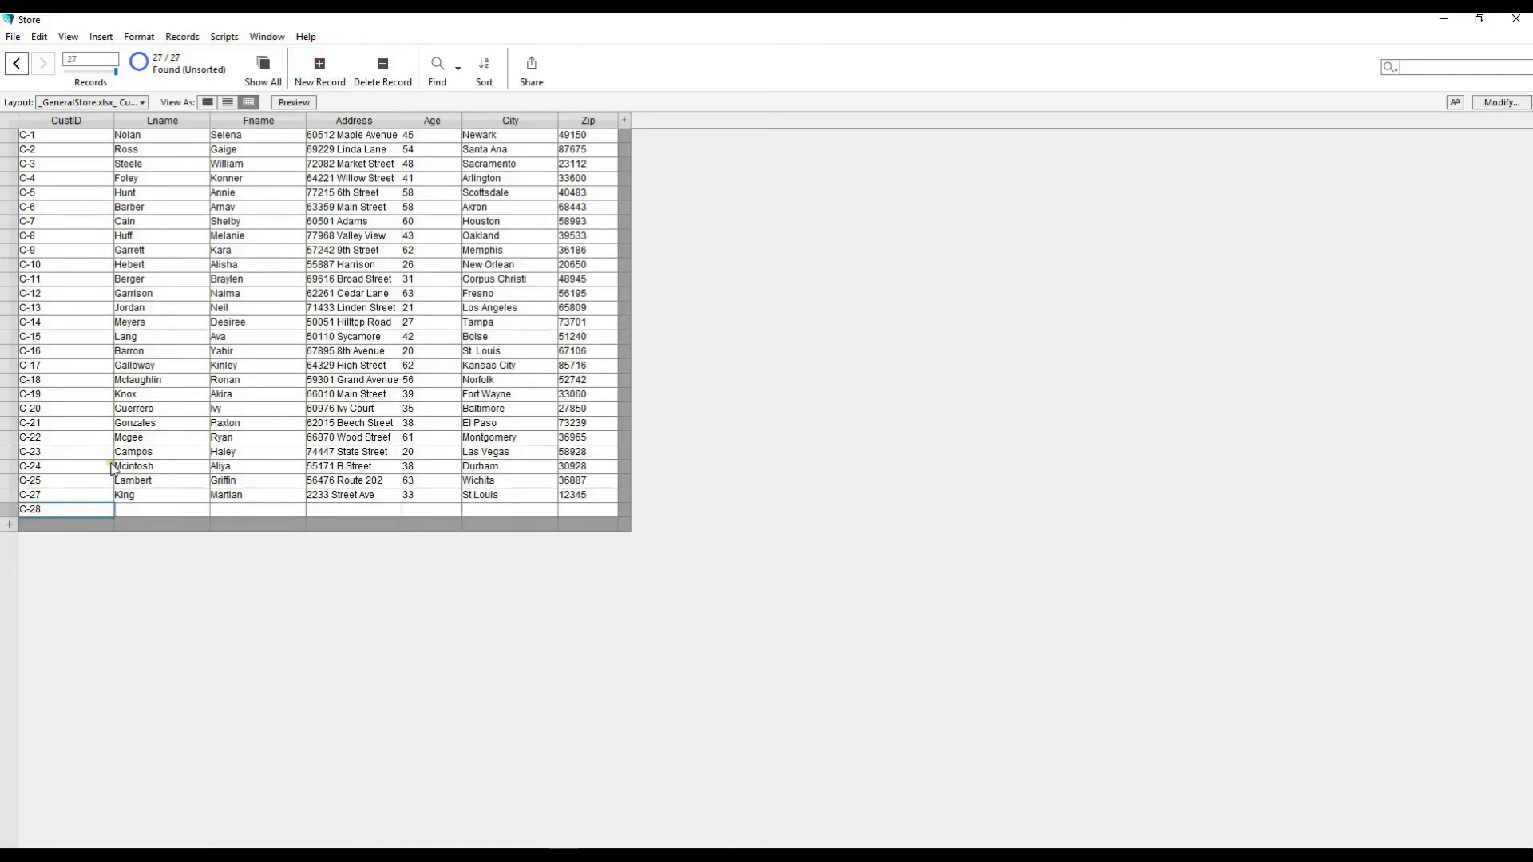
pyautogui.click(323, 65)
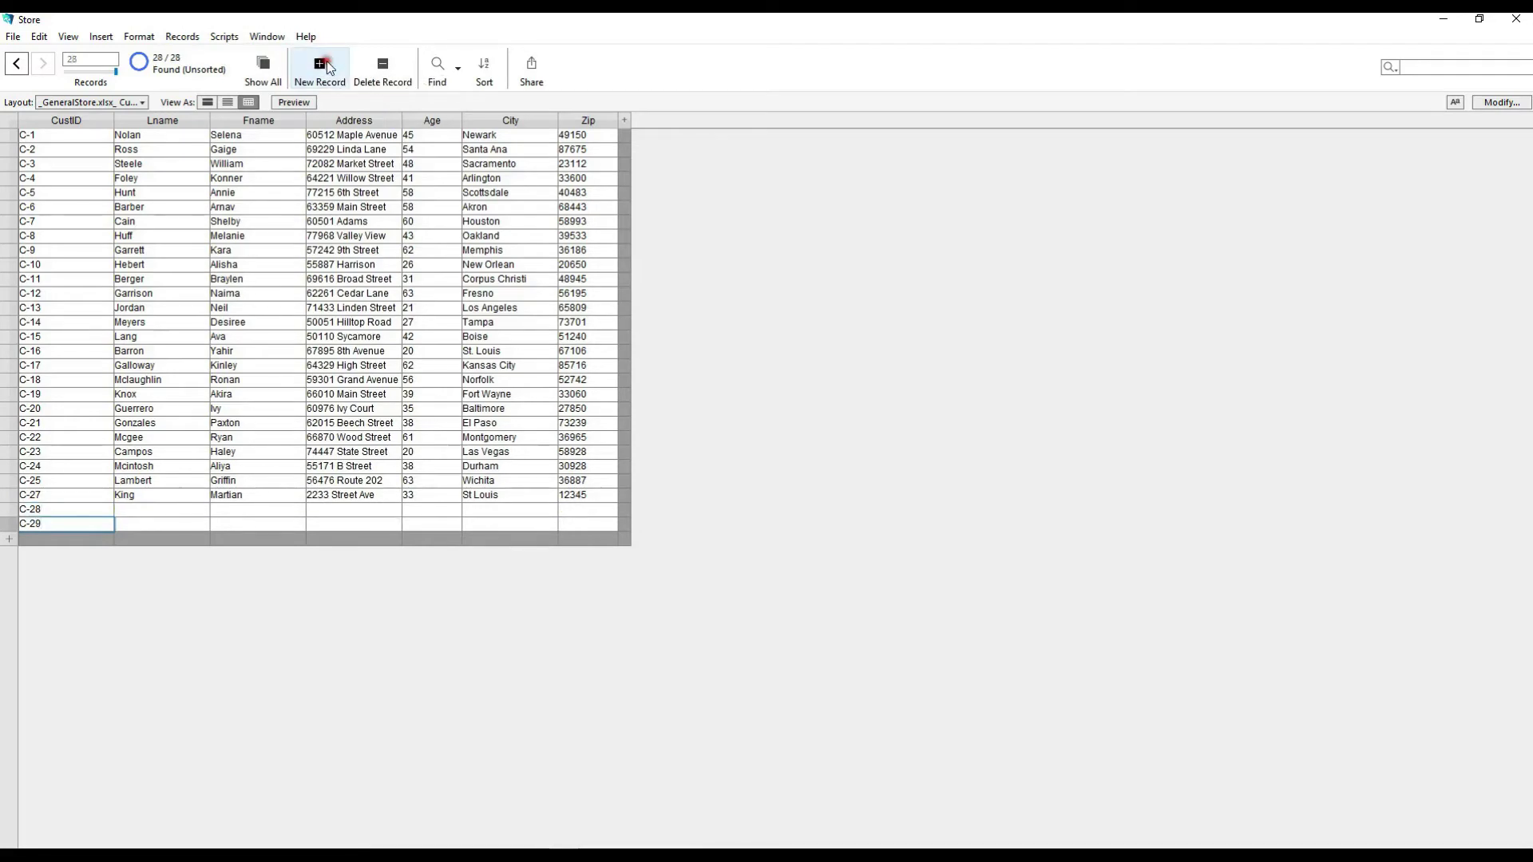
pyautogui.click(327, 67)
pyautogui.click(327, 67)
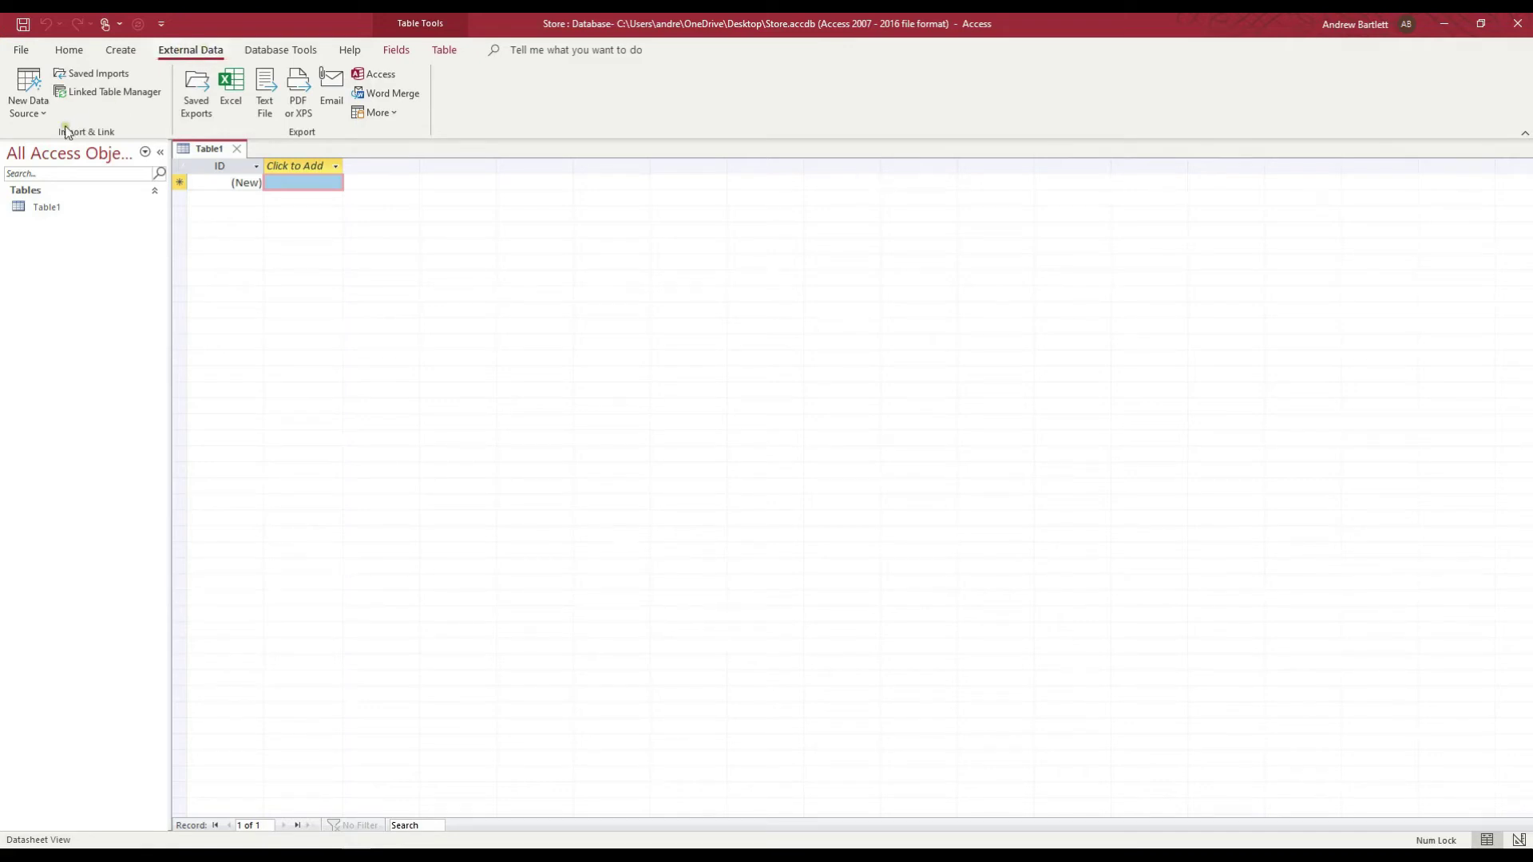
# Step: On Access's External Data tab, open New Data Source > From File
pyautogui.click(32, 117)
pyautogui.moveTo(80, 145)
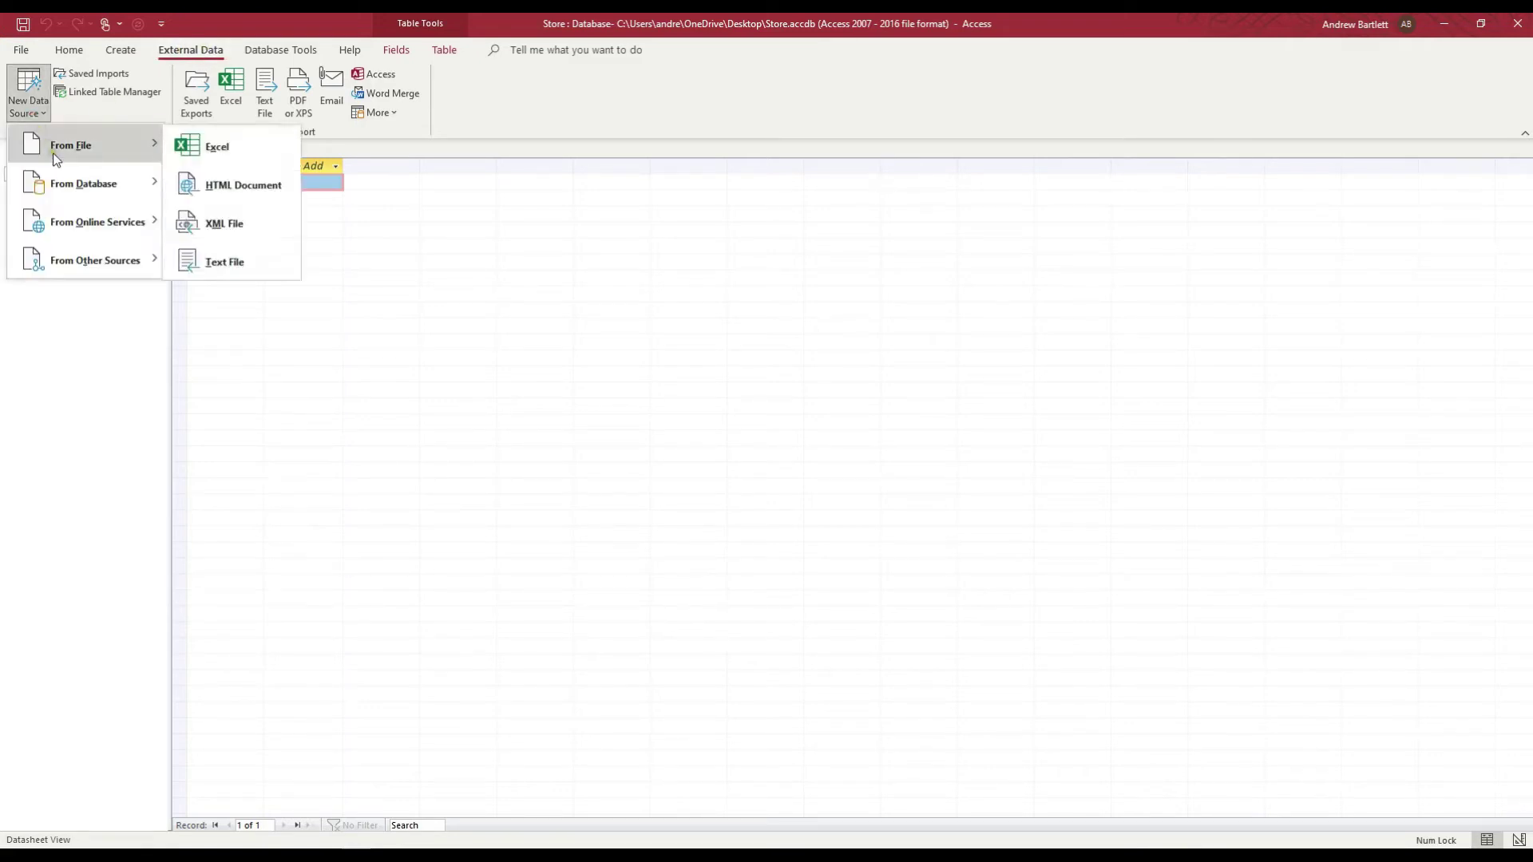
# Step: Choose Excel as the source, select GeneralStore.xlsx, and import it into a new table
pyautogui.click(215, 148)
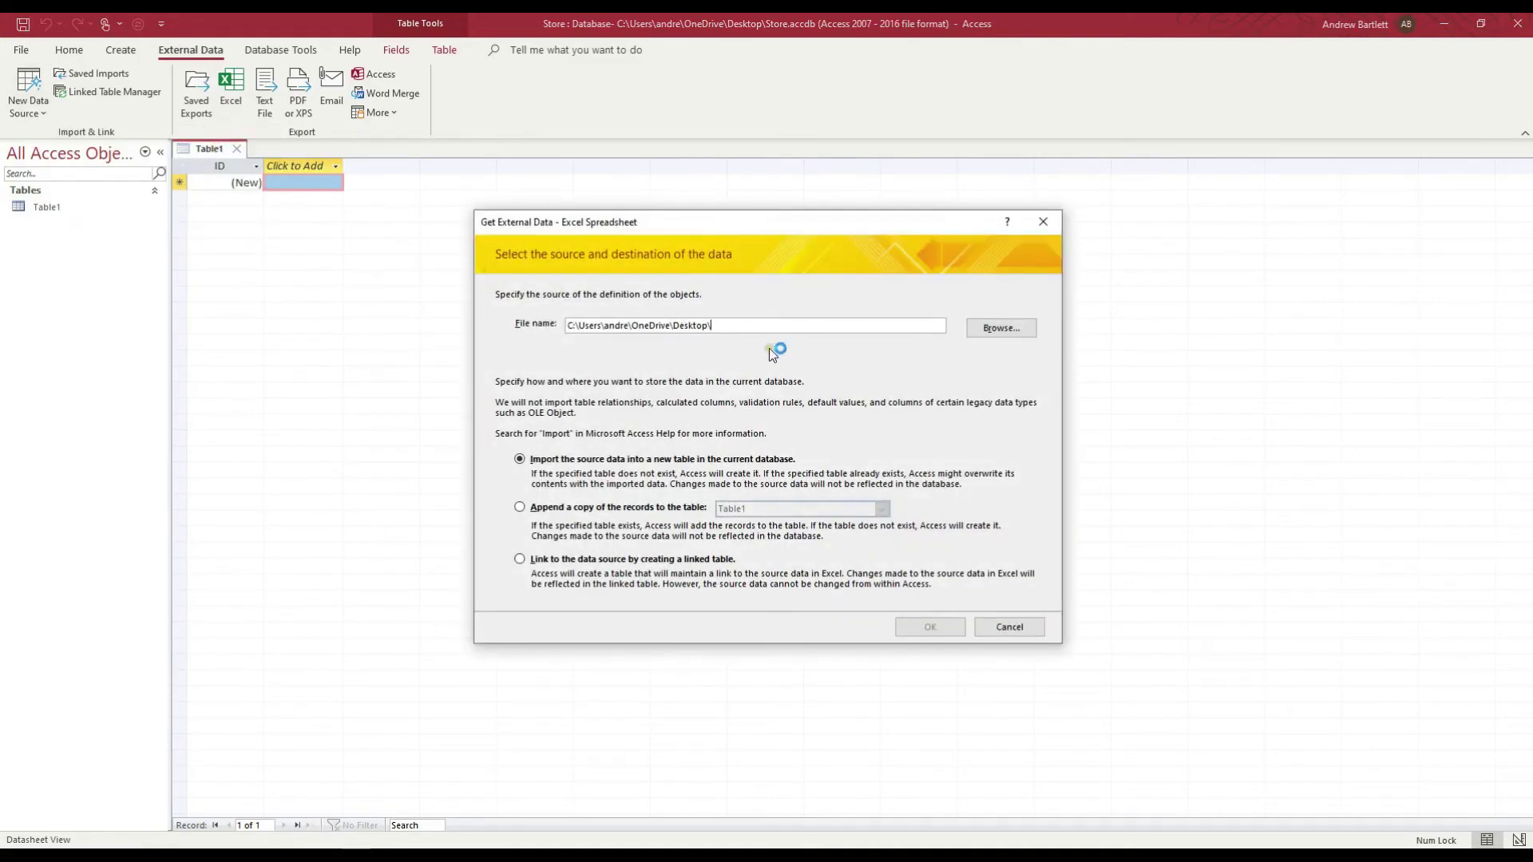
pyautogui.click(1007, 330)
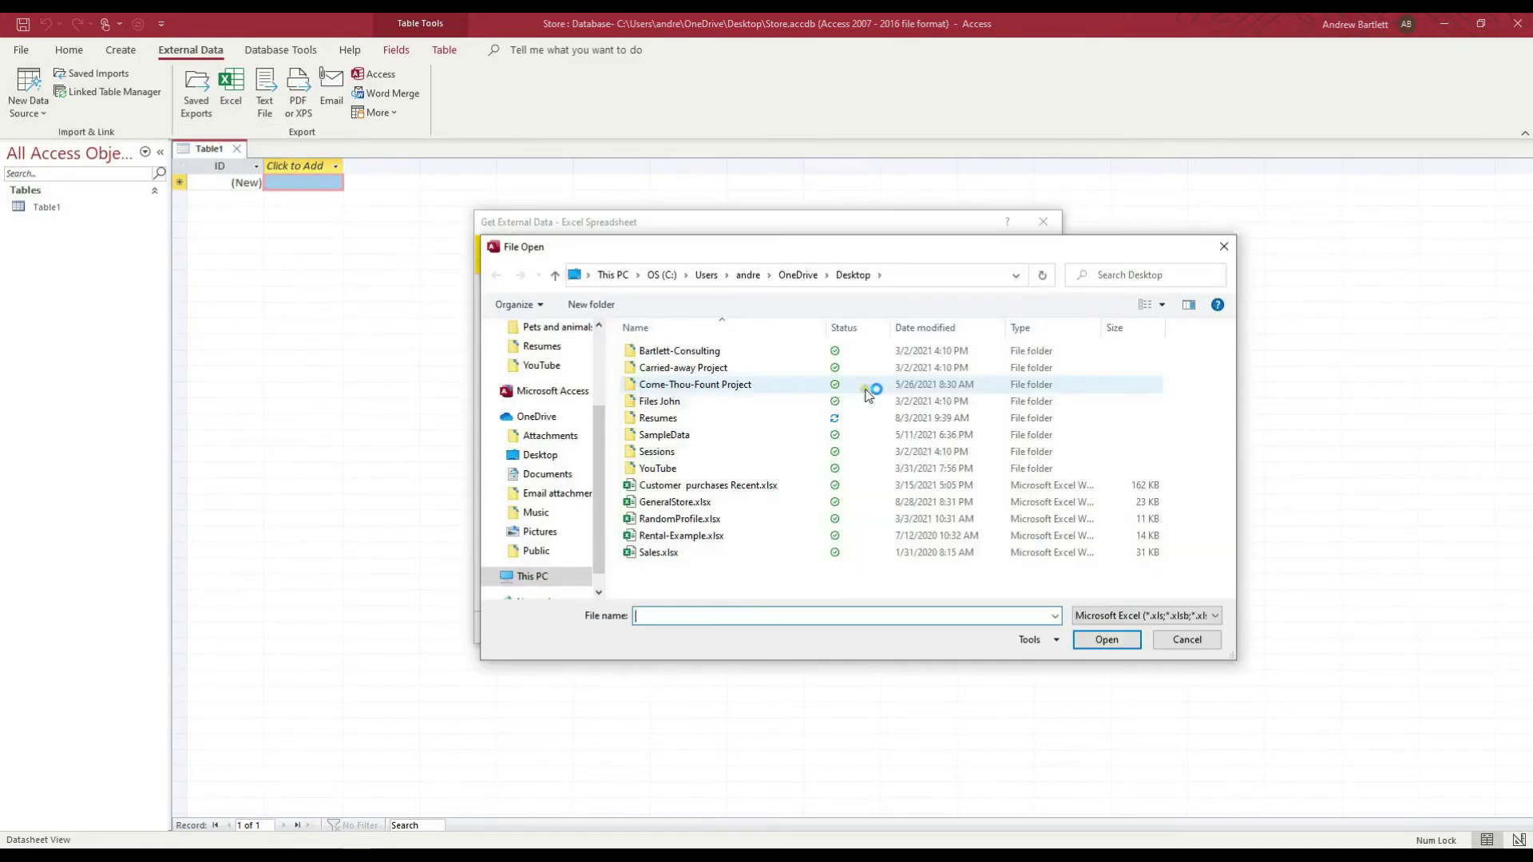
pyautogui.click(707, 504)
pyautogui.click(1103, 642)
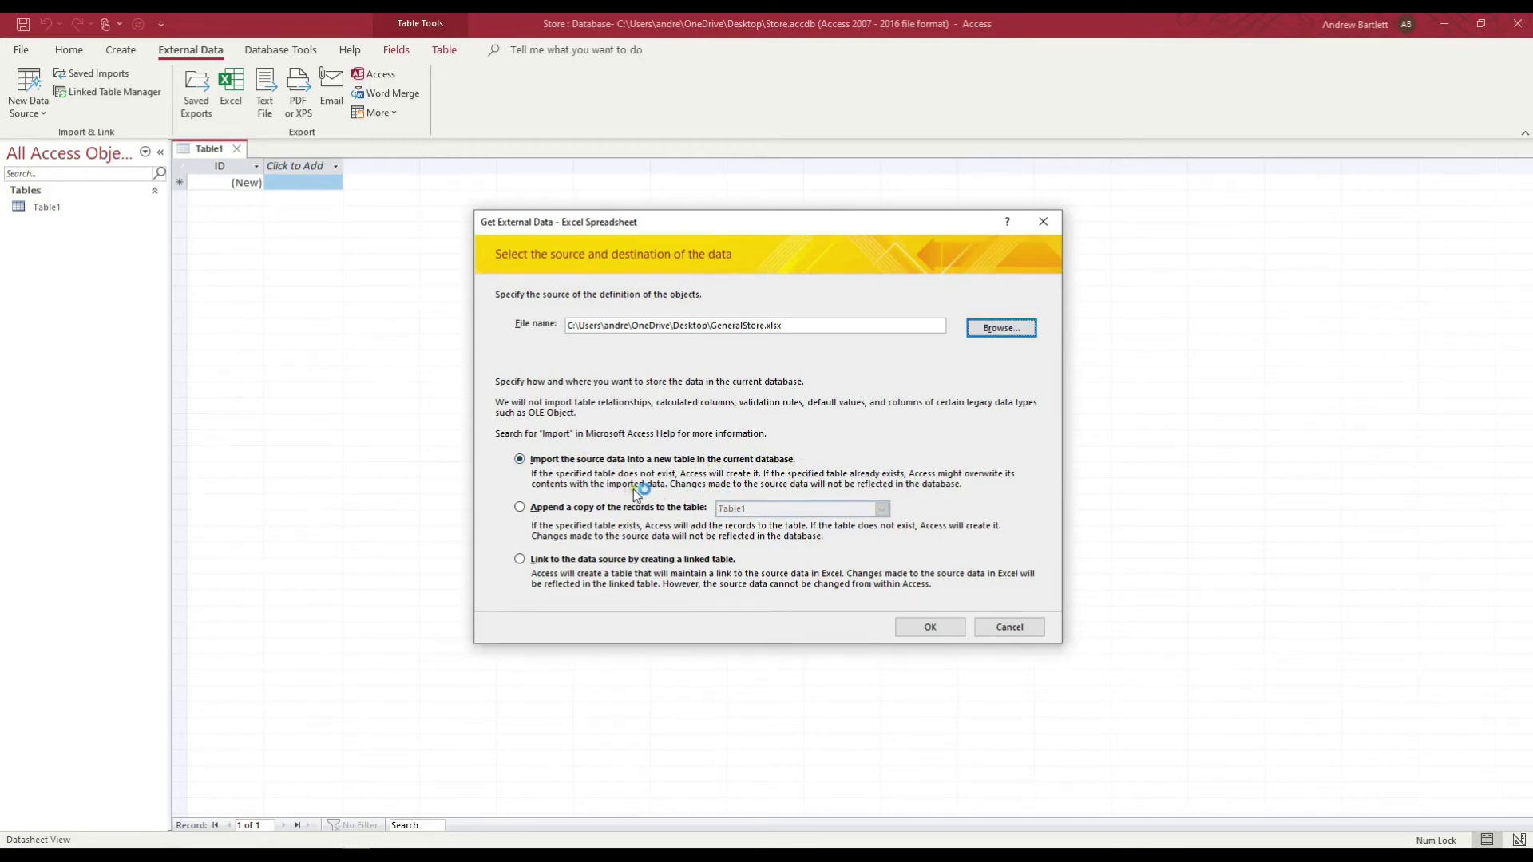
pyautogui.click(931, 627)
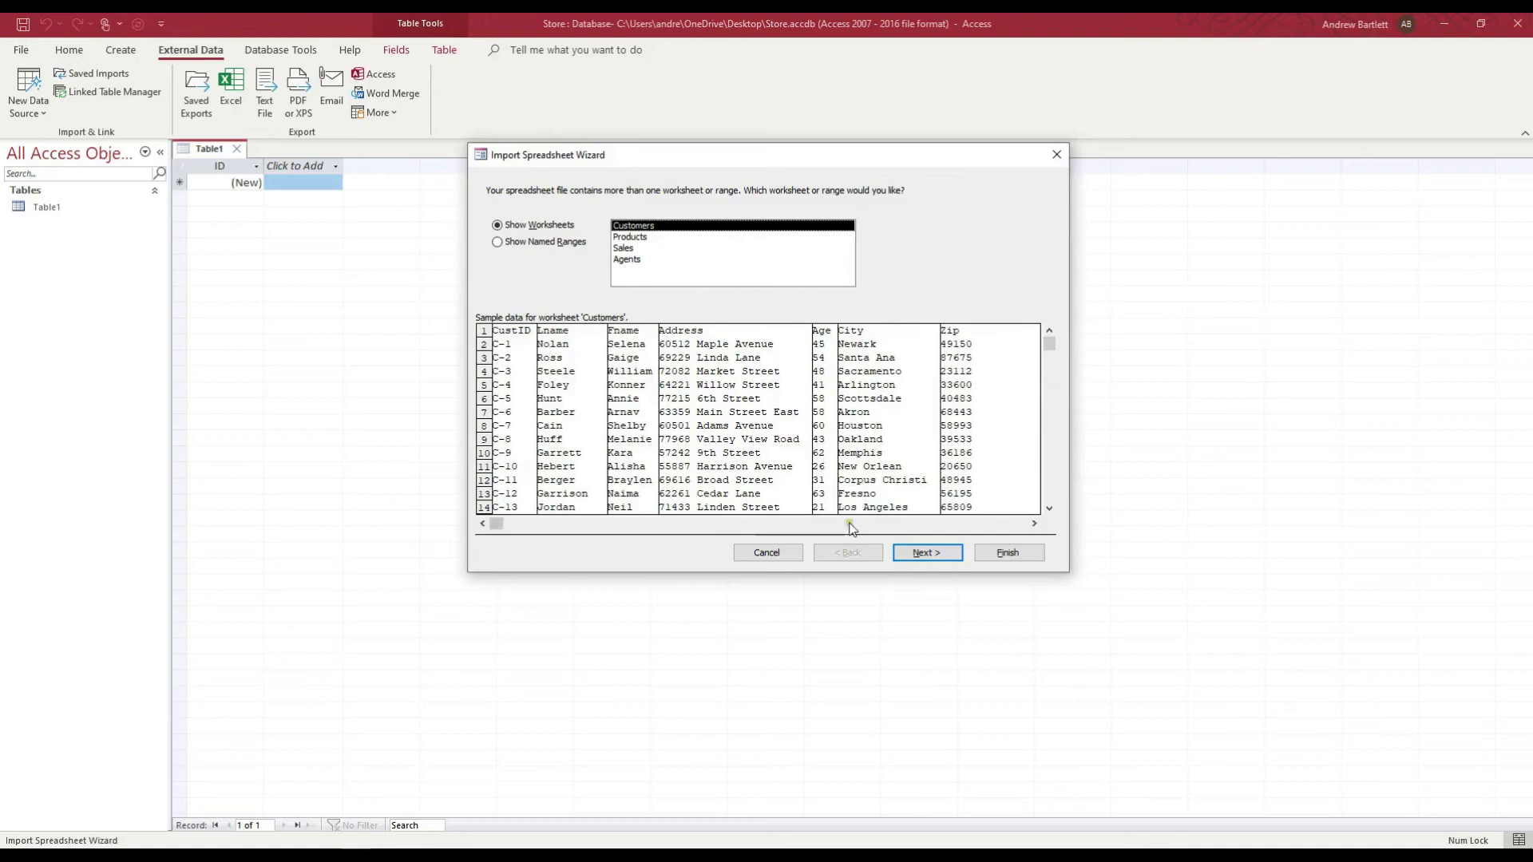
# Step: Accept the Customers worksheet and mark First Row Contains Column Headings before continuing
pyautogui.click(928, 552)
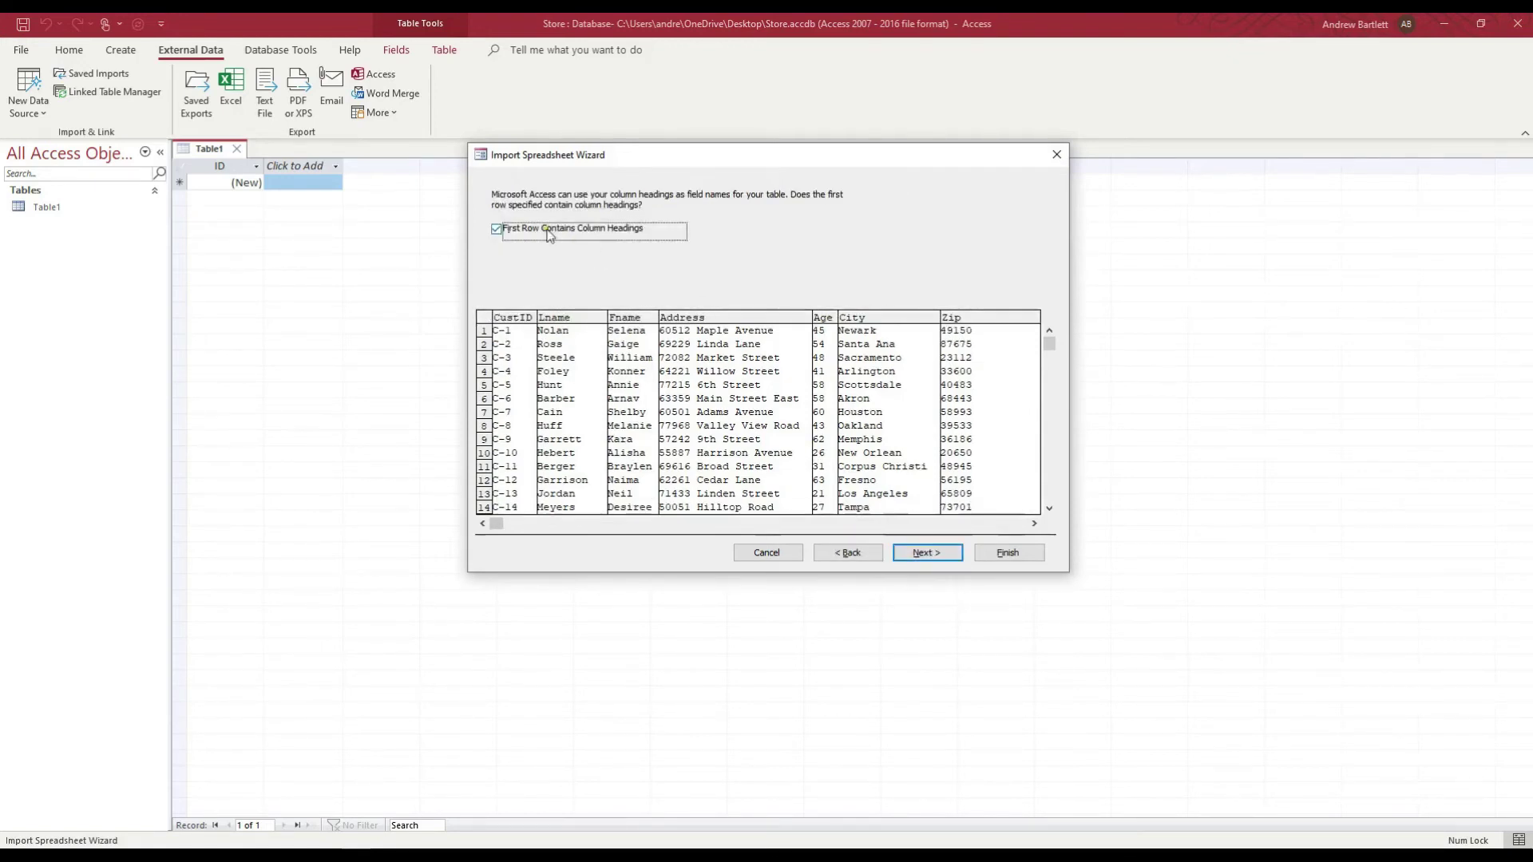
pyautogui.click(496, 229)
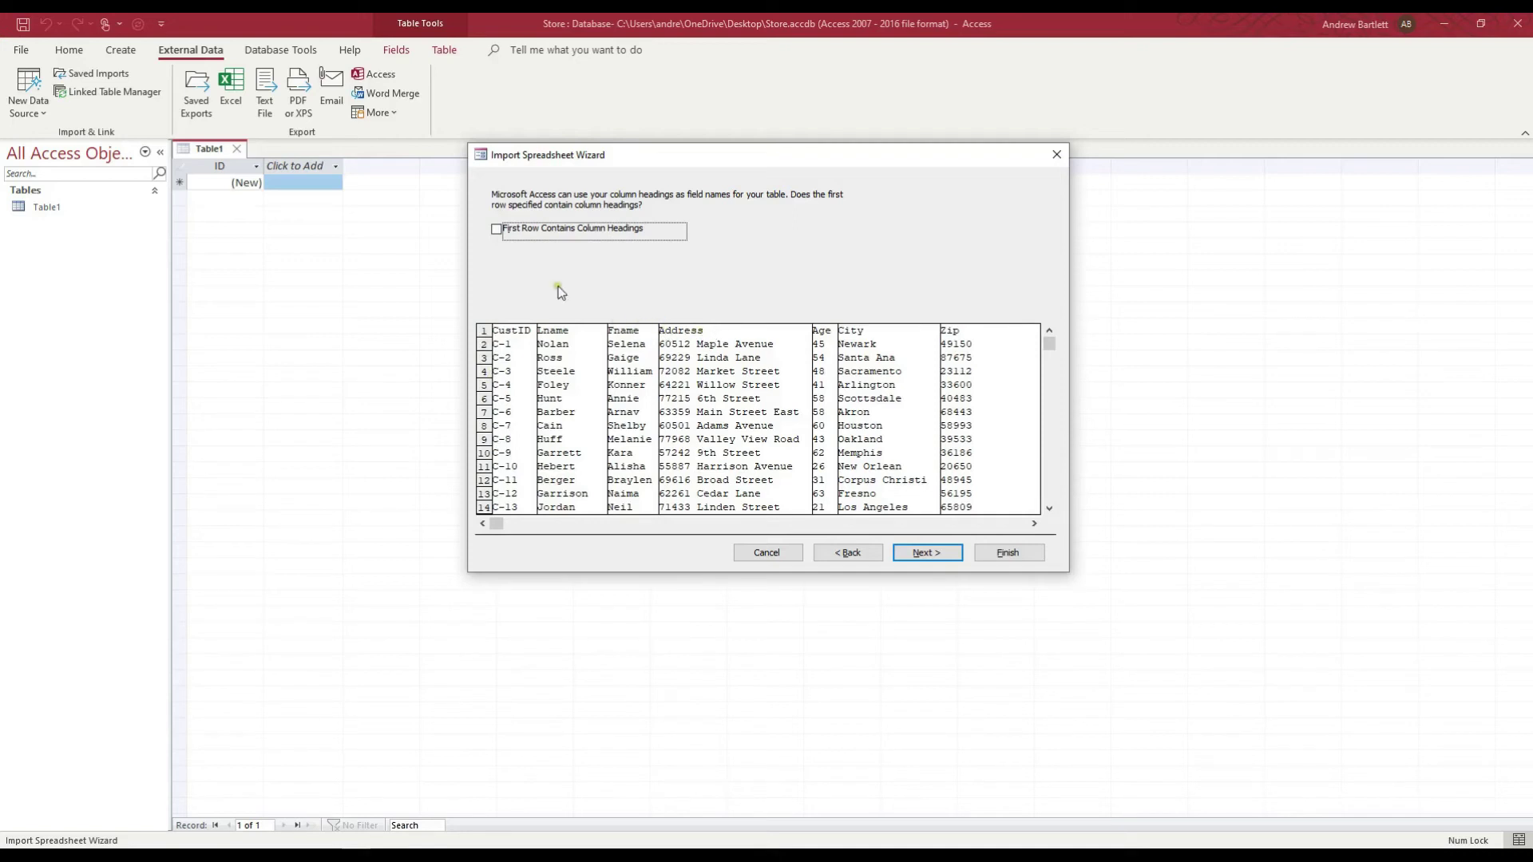
pyautogui.click(496, 230)
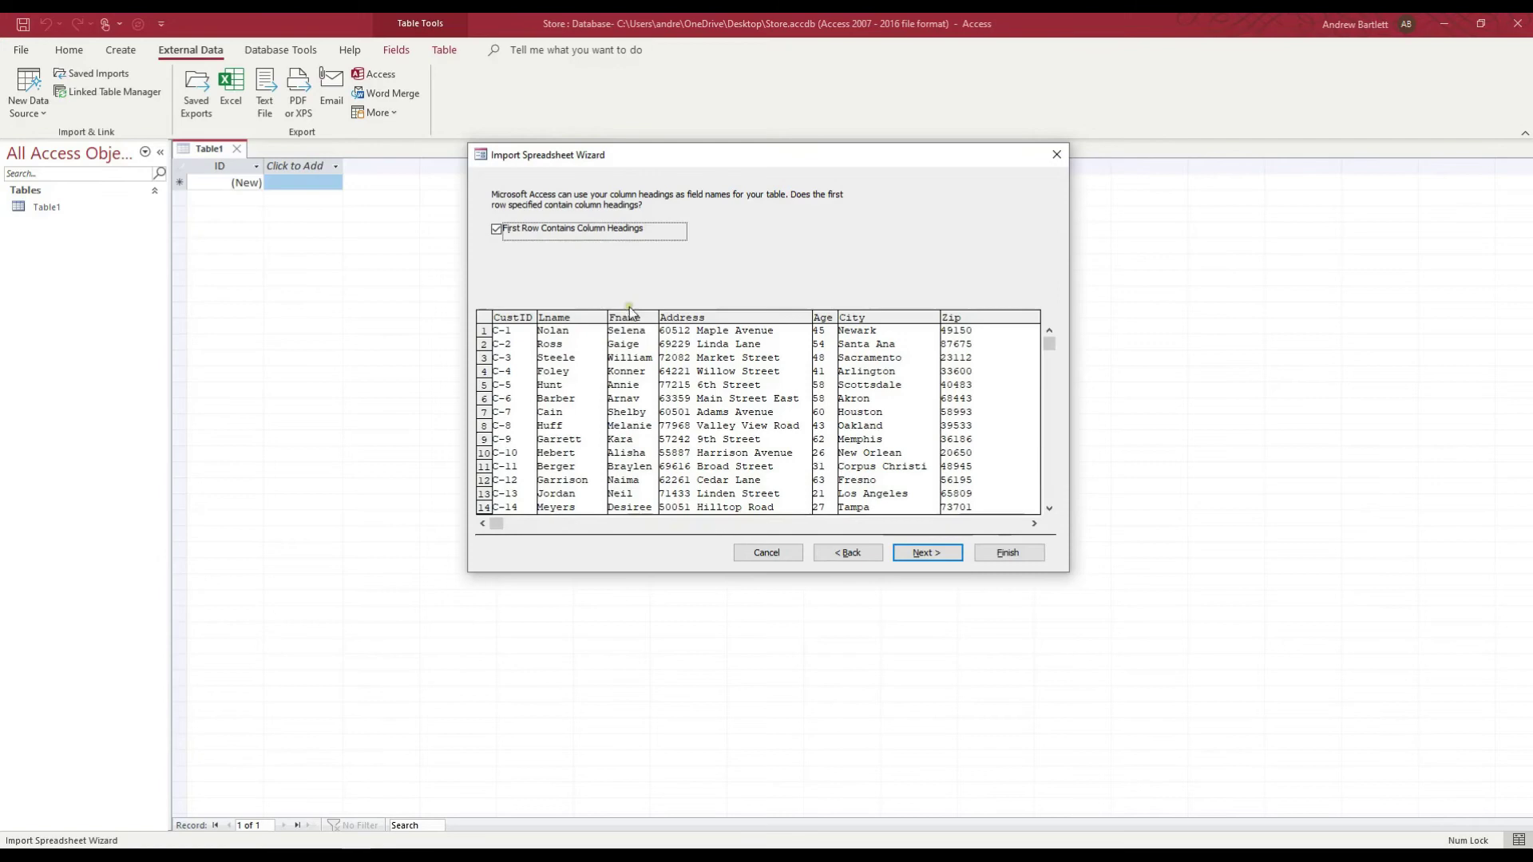
pyautogui.click(927, 553)
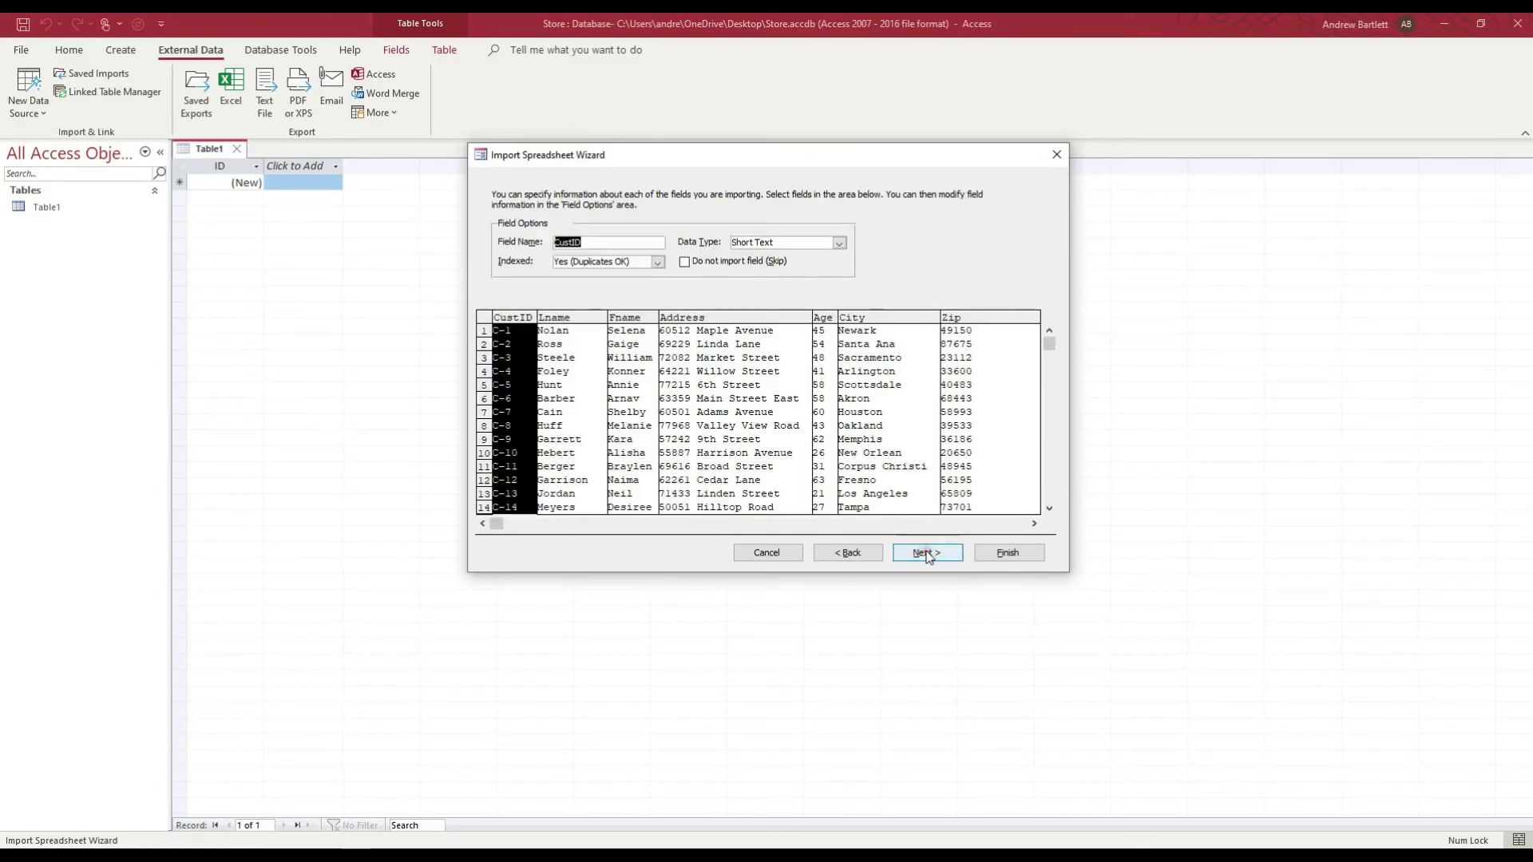
# Step: Mark the CustID field to skip, check the Lname options, and reach the primary-key page
pyautogui.click(686, 260)
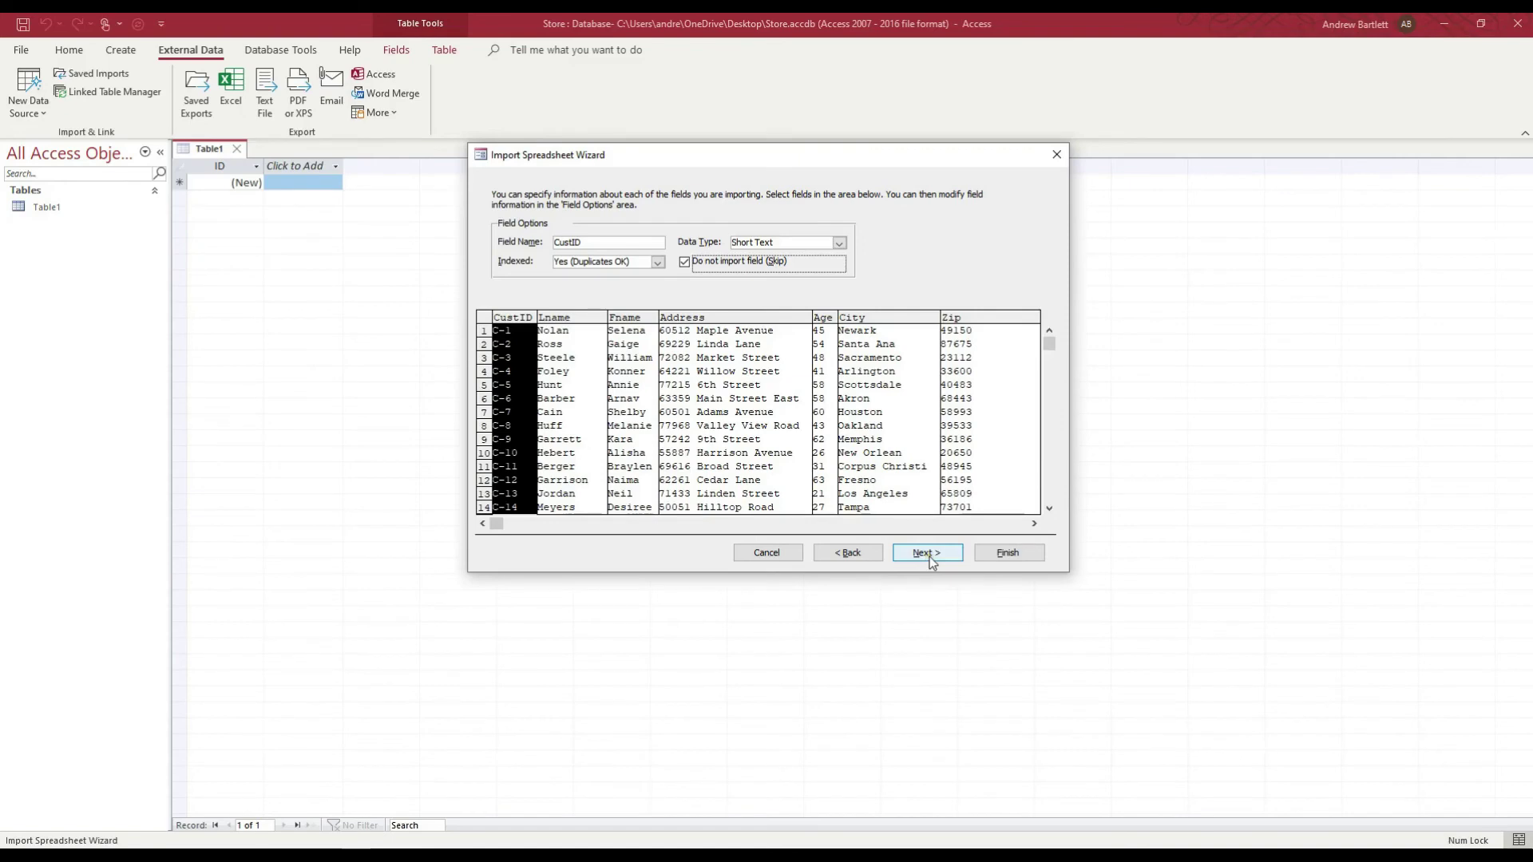
pyautogui.click(576, 316)
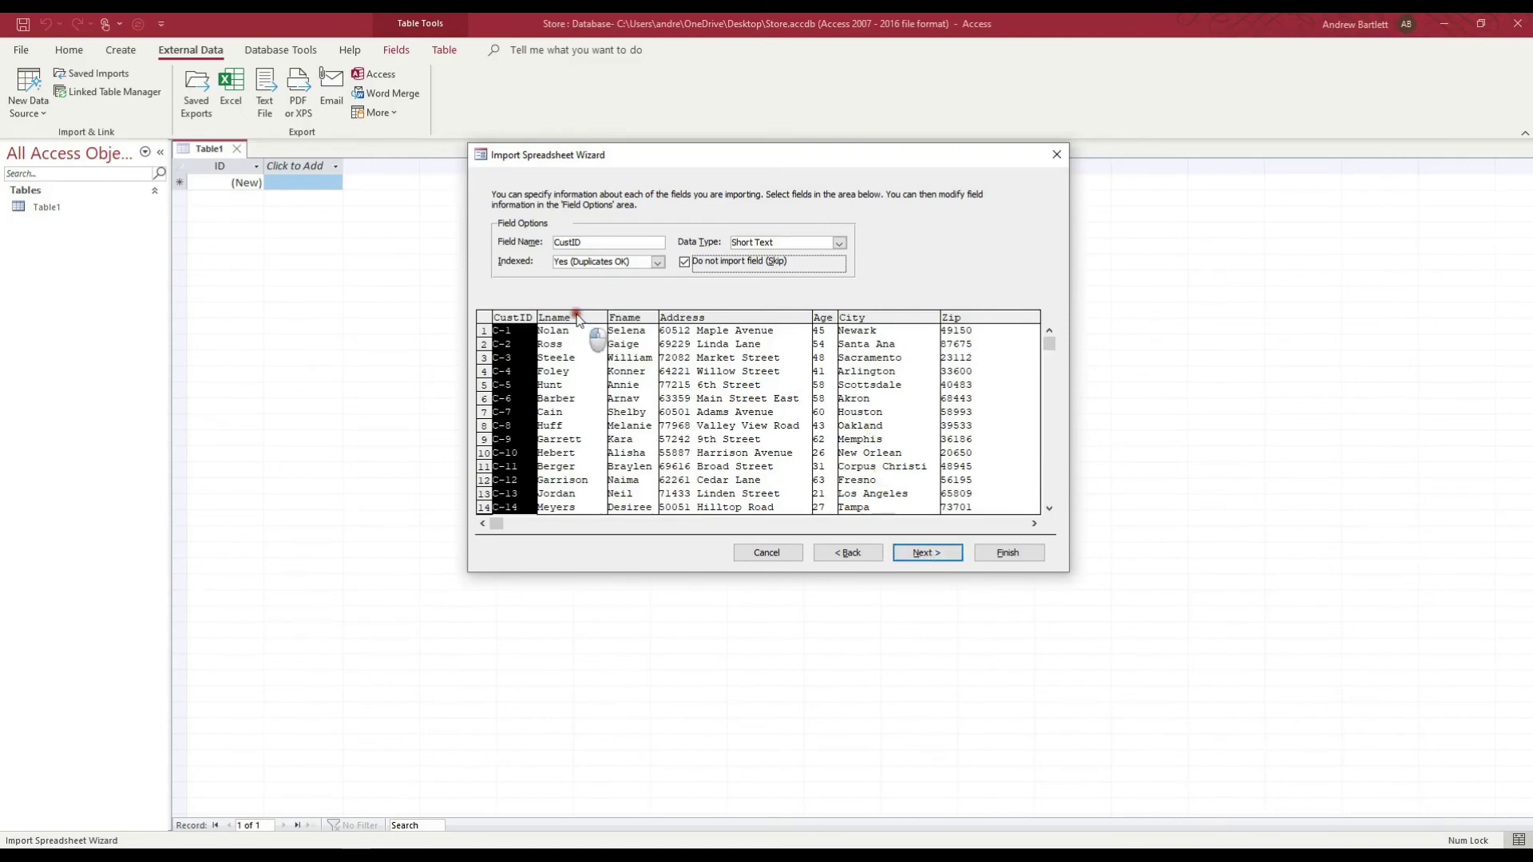
pyautogui.click(917, 545)
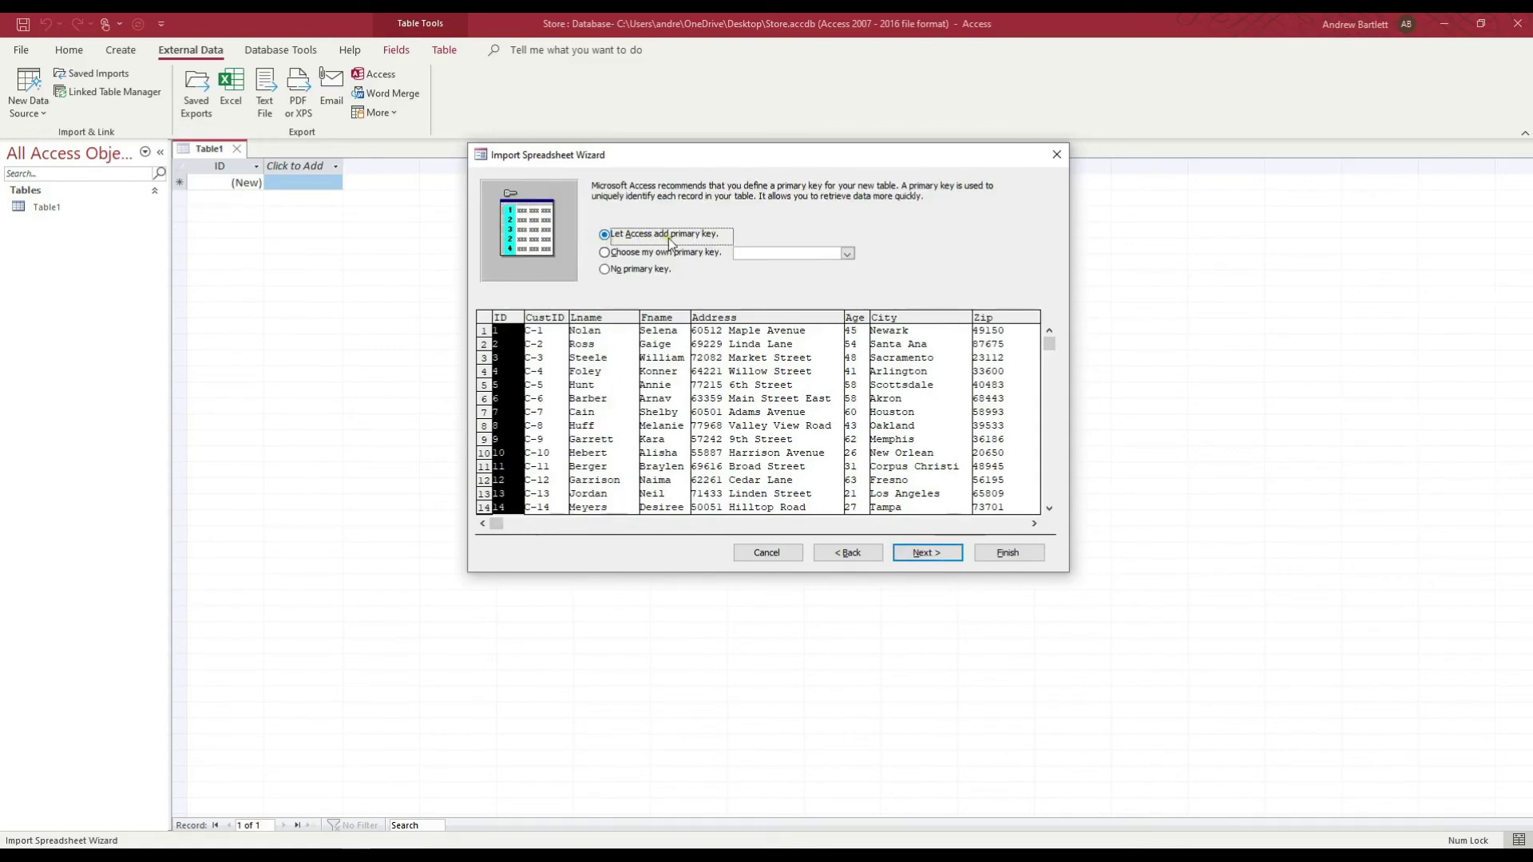
# Step: Go back to skip CustID, keep 'Let Access add primary key', and reach the final page
pyautogui.click(511, 330)
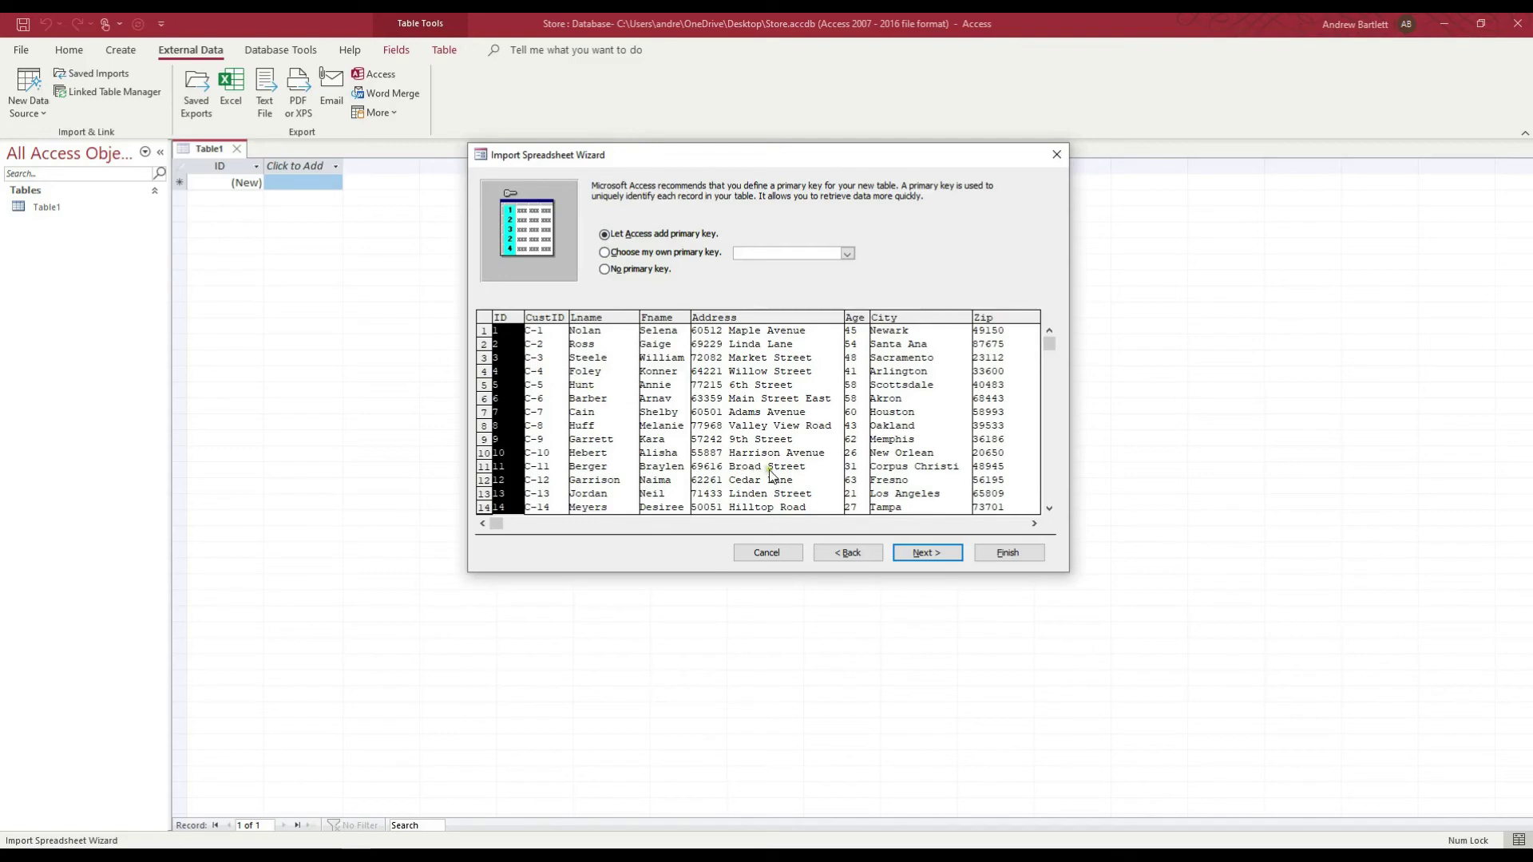
pyautogui.click(868, 553)
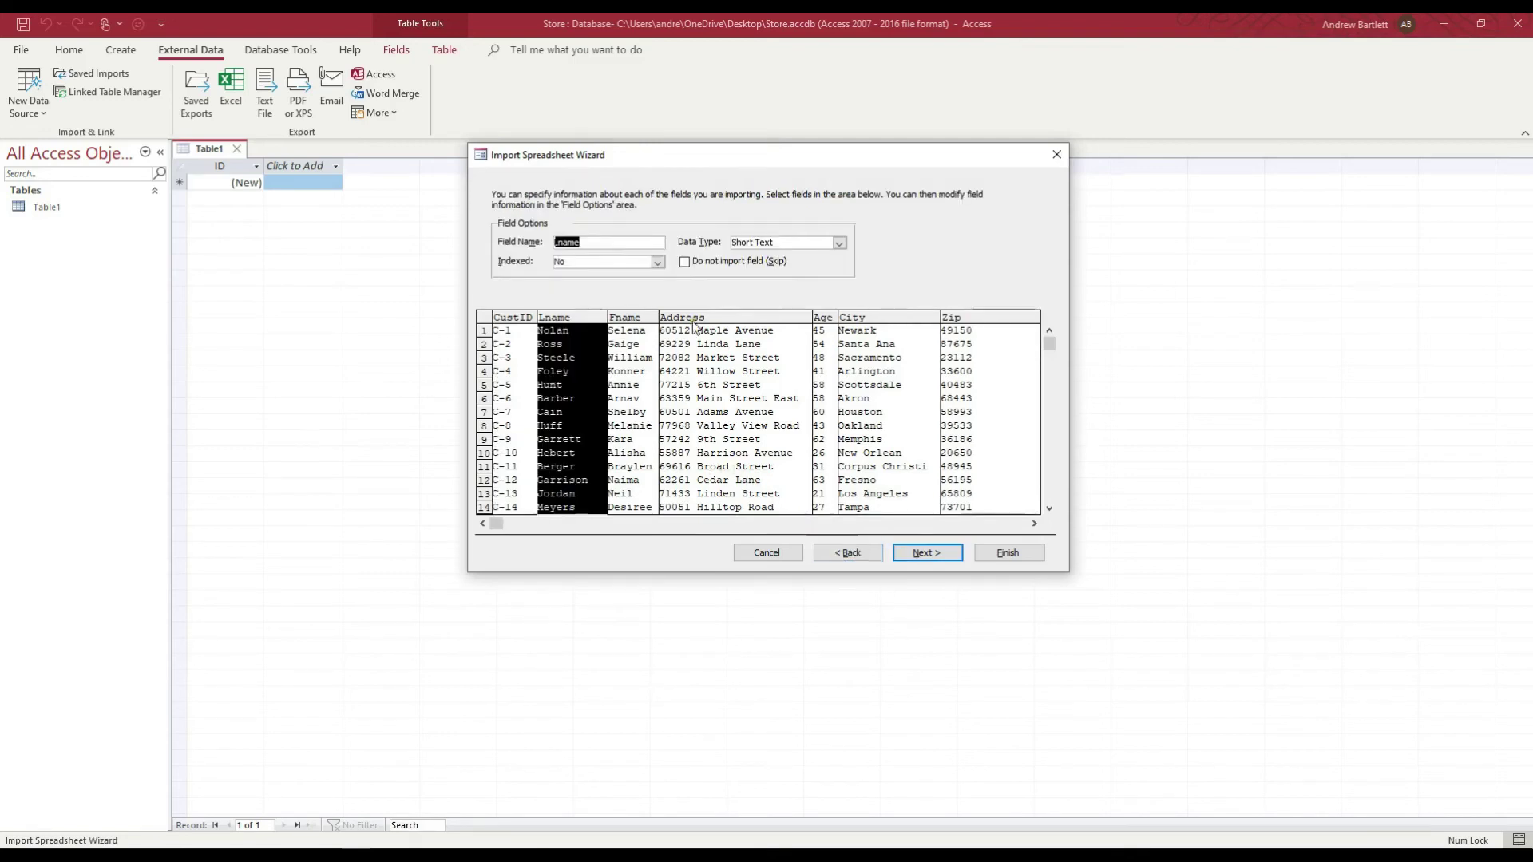
pyautogui.click(512, 320)
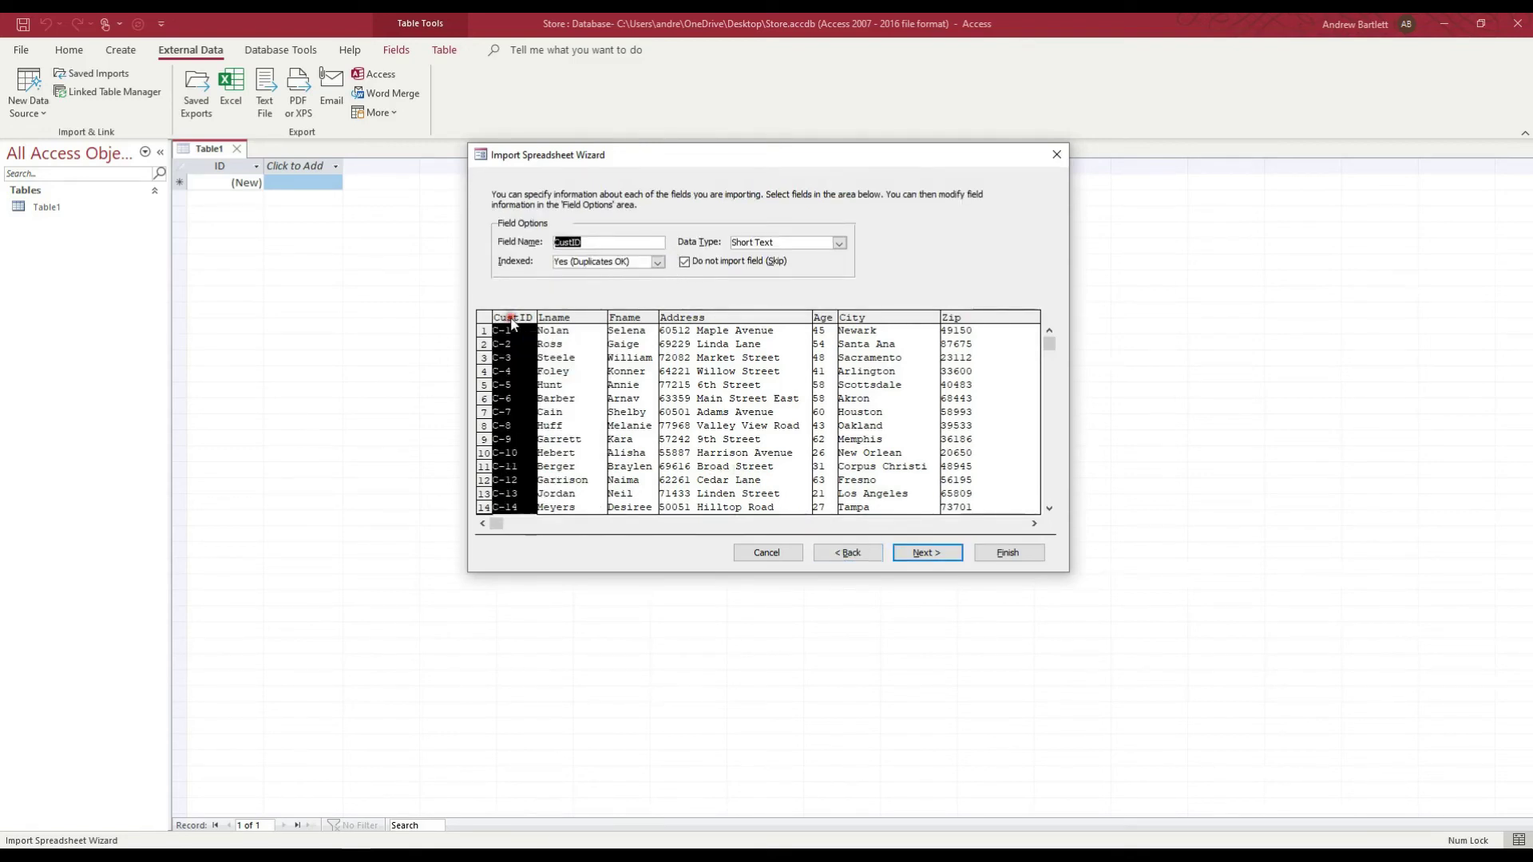
pyautogui.click(684, 263)
pyautogui.click(924, 552)
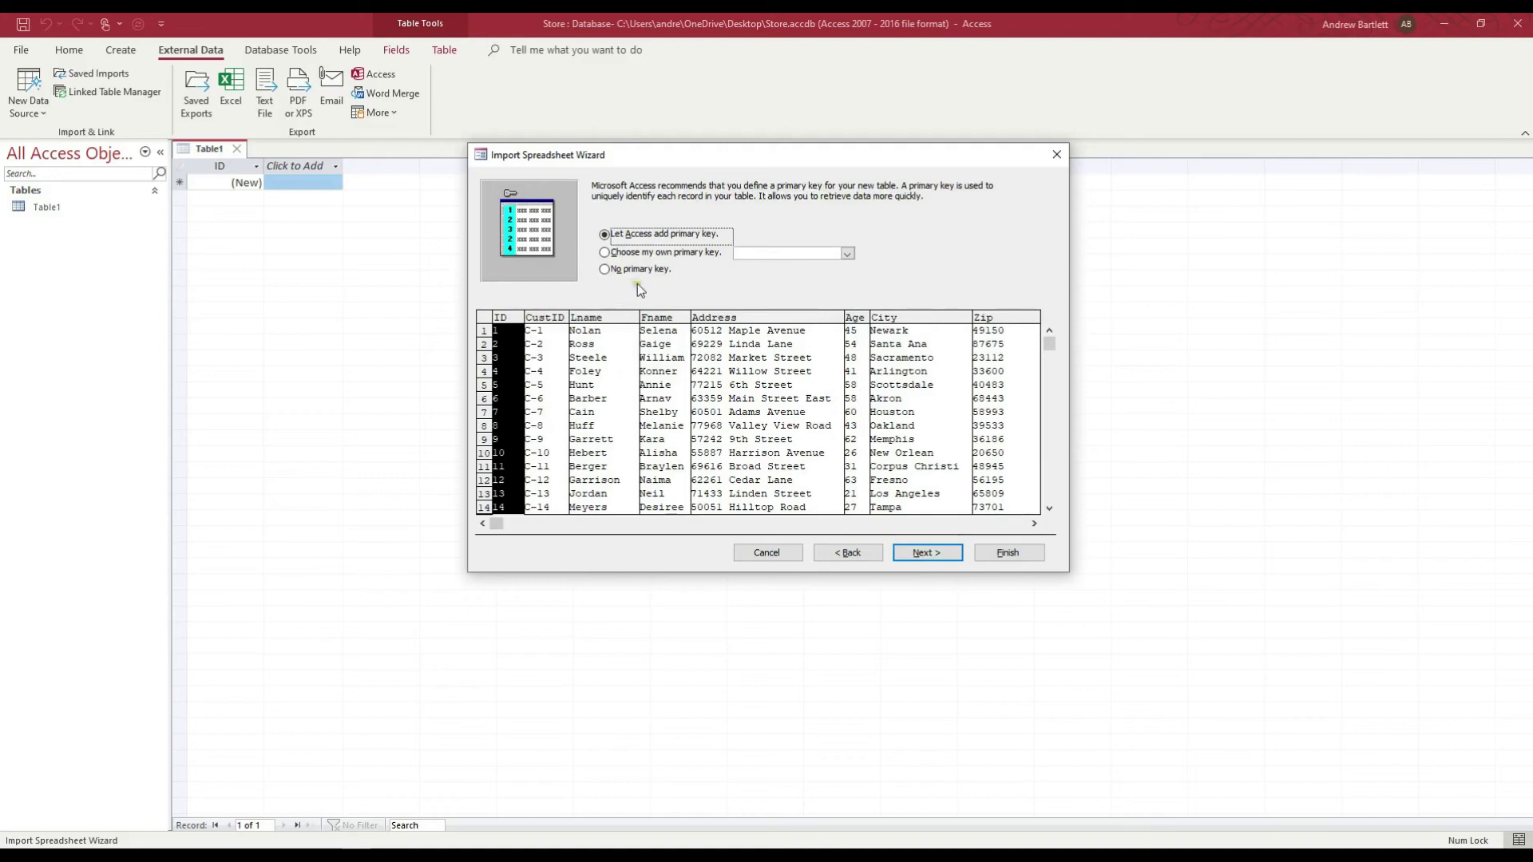
pyautogui.click(546, 318)
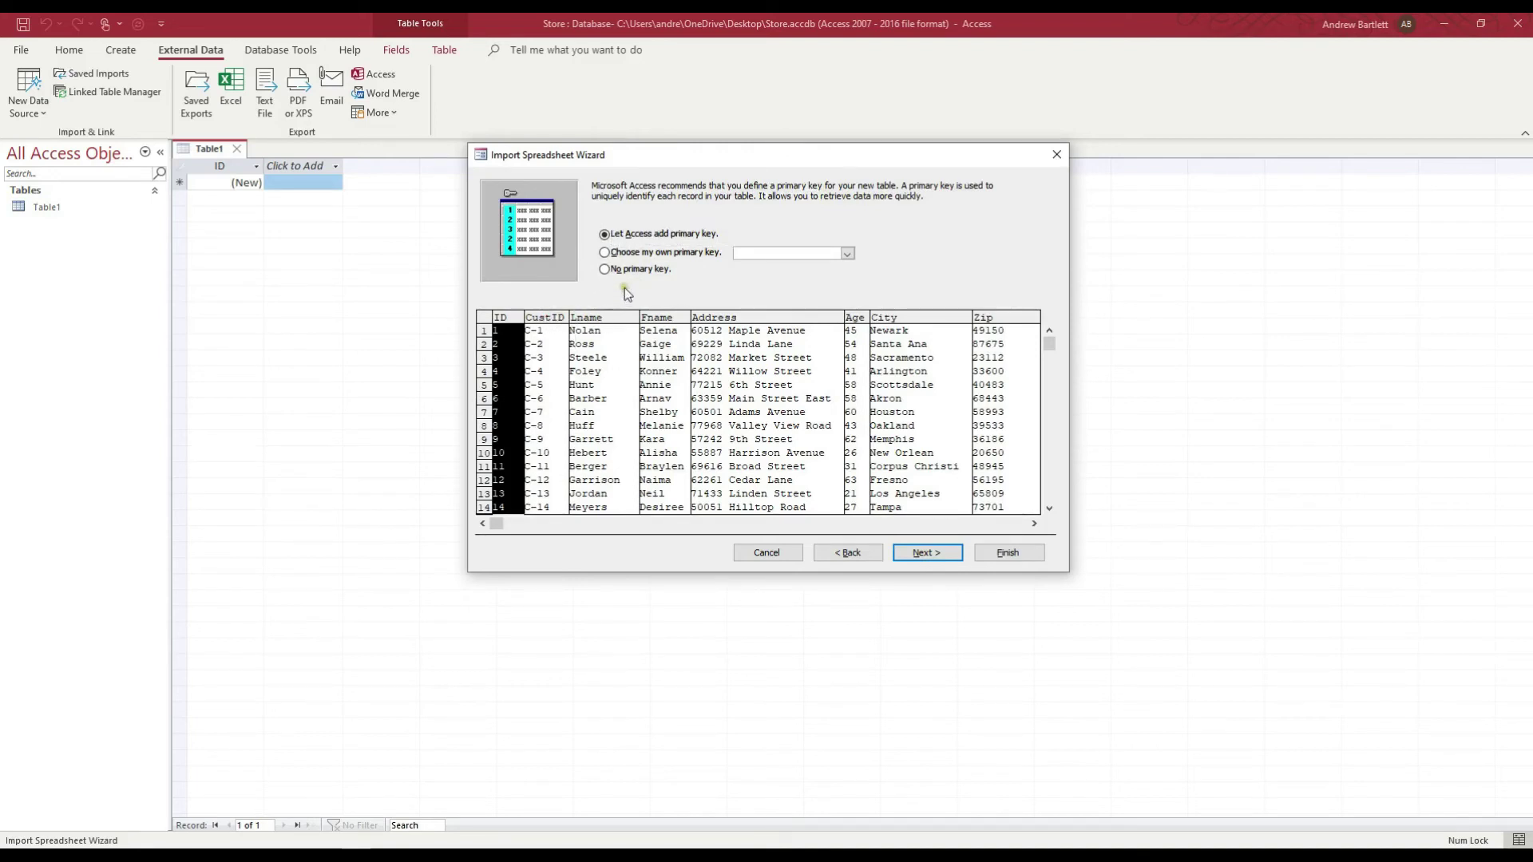
pyautogui.click(925, 552)
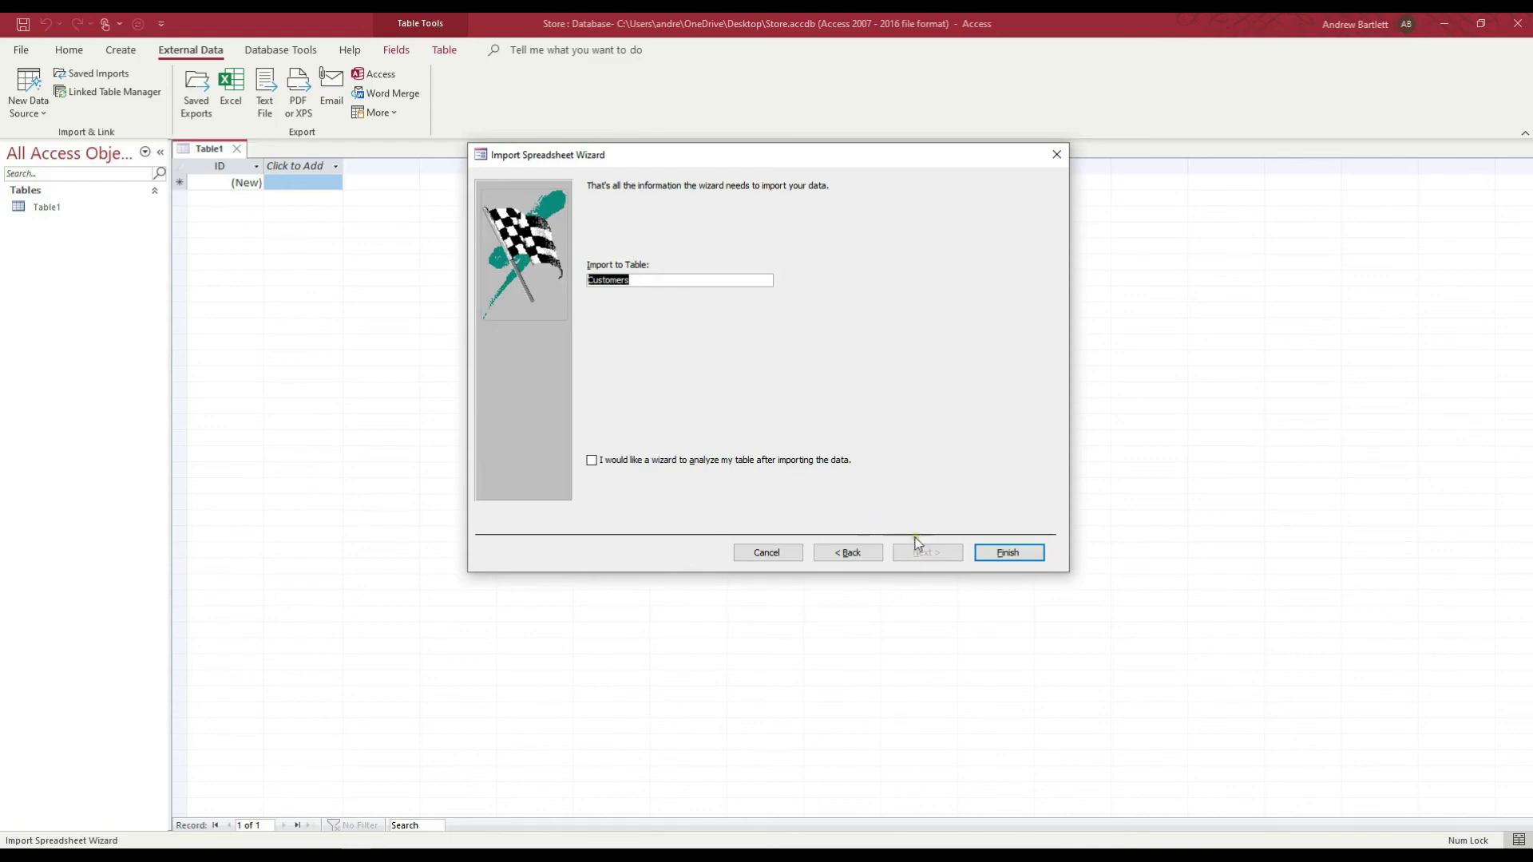
# Step: Finish the import without saving the import steps and open the Customers table
pyautogui.click(1004, 554)
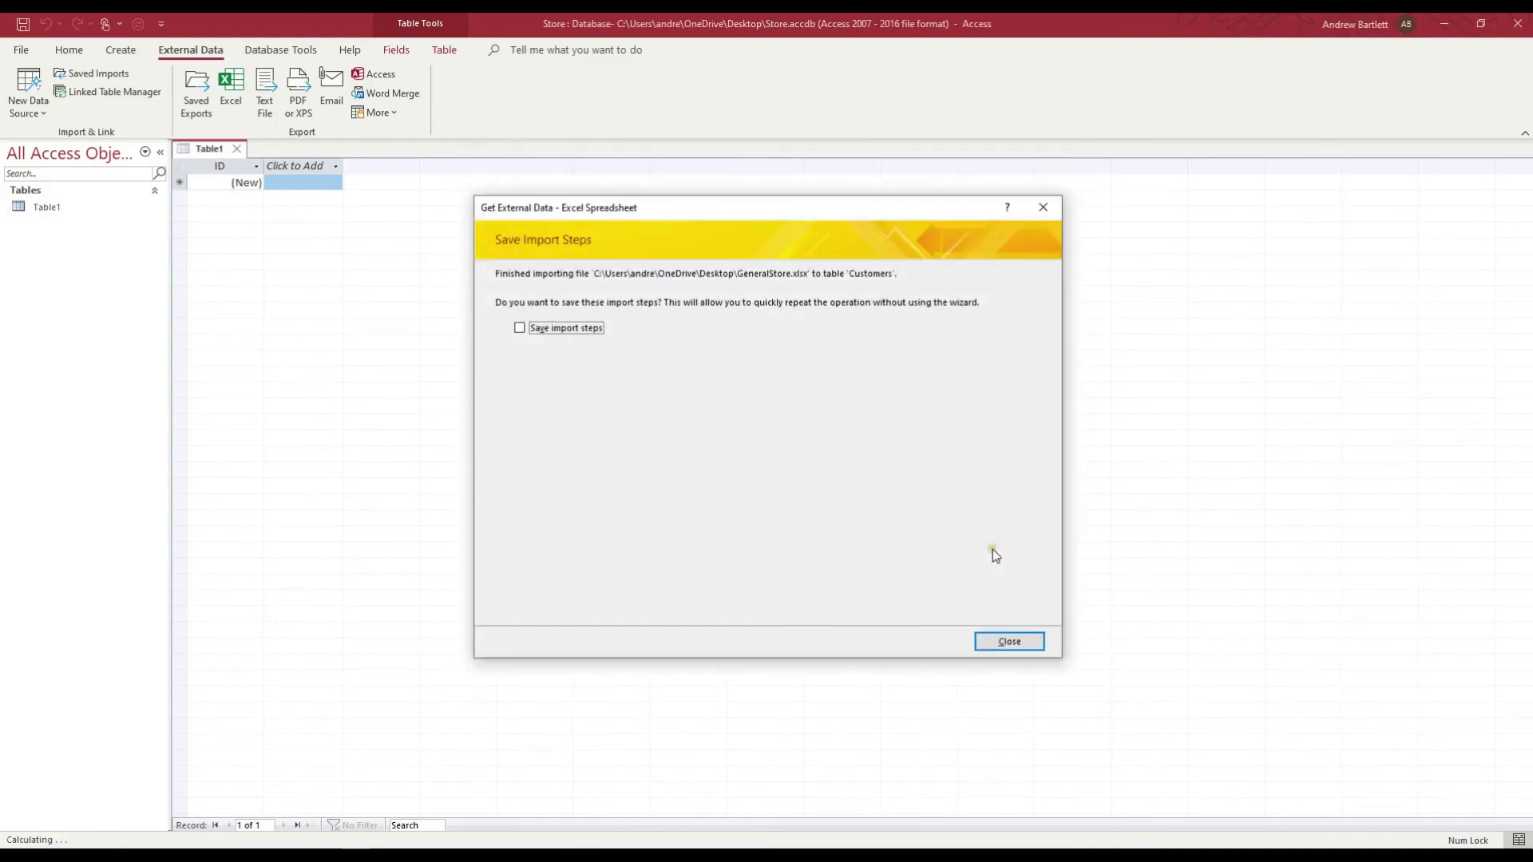
pyautogui.click(1004, 641)
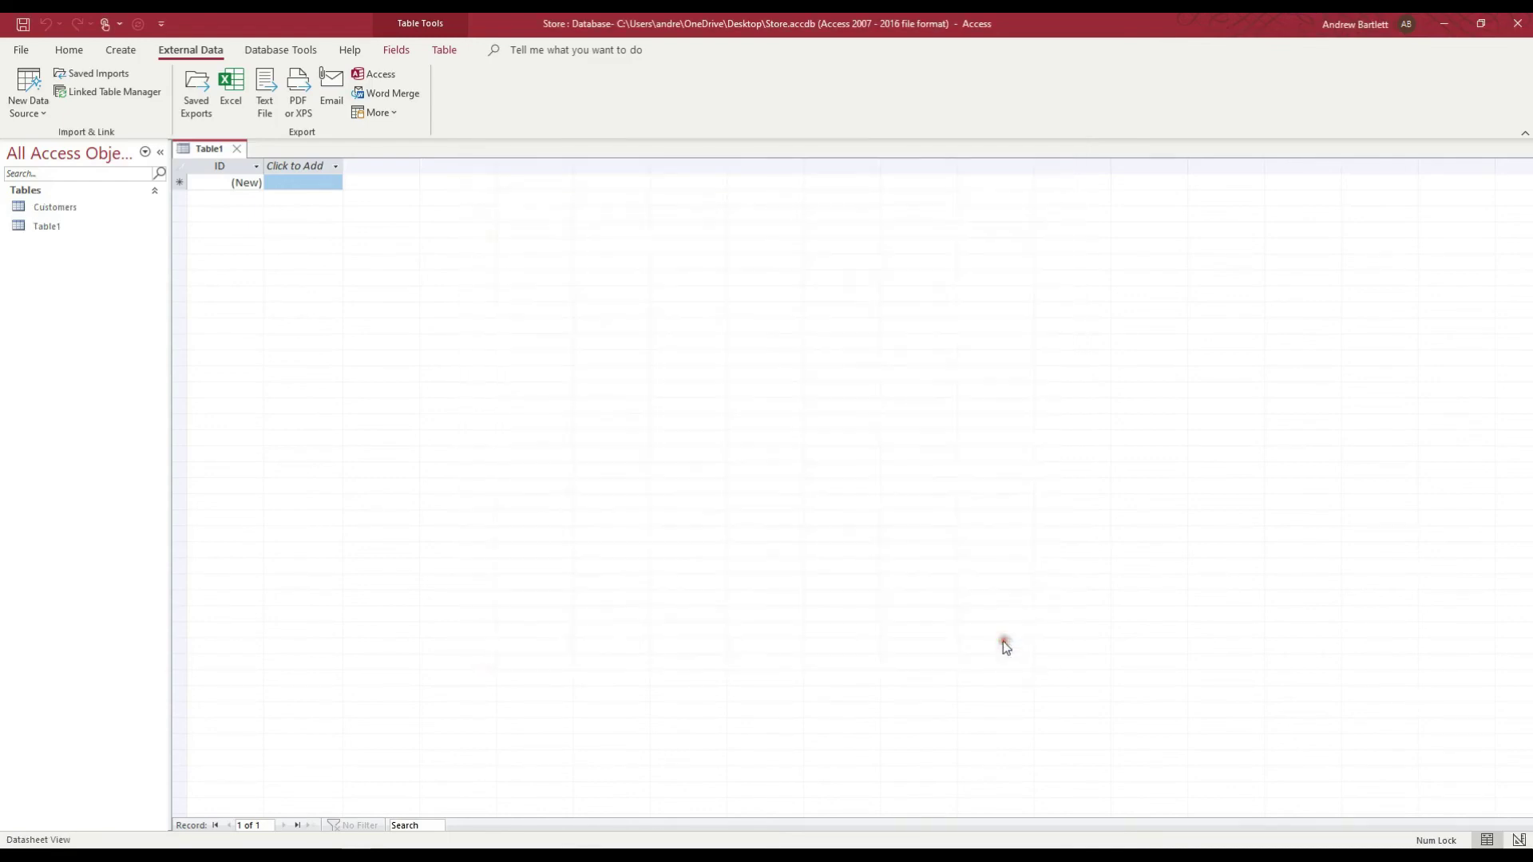
pyautogui.doubleClick(57, 209)
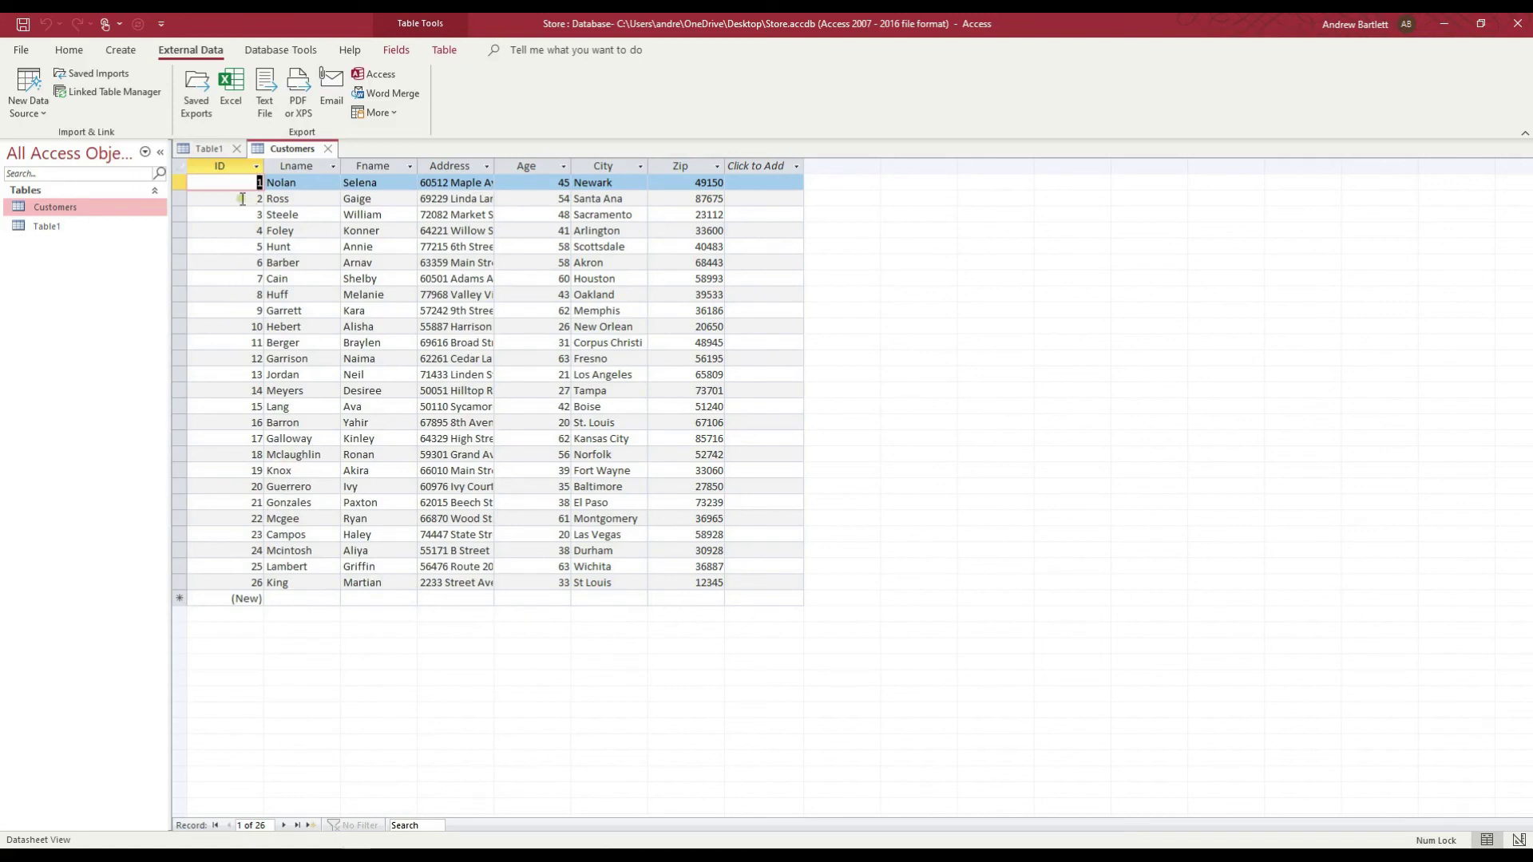
# Step: Rename the ID field header to CustID
pyautogui.click(234, 166)
pyautogui.doubleClick(234, 166)
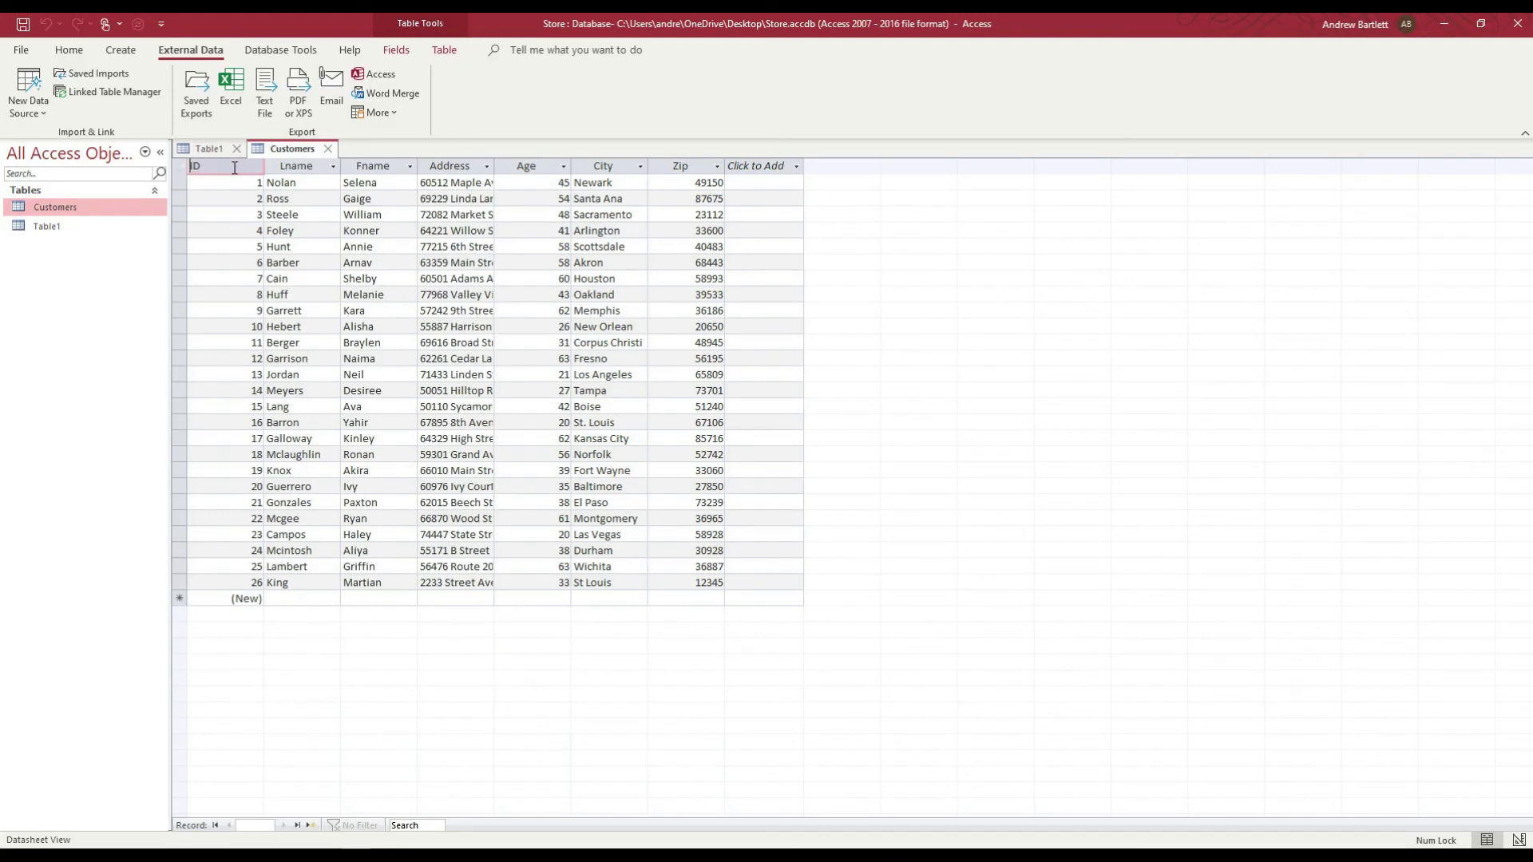
pyautogui.press('Home')
pyautogui.write('C')
pyautogui.press('Return')
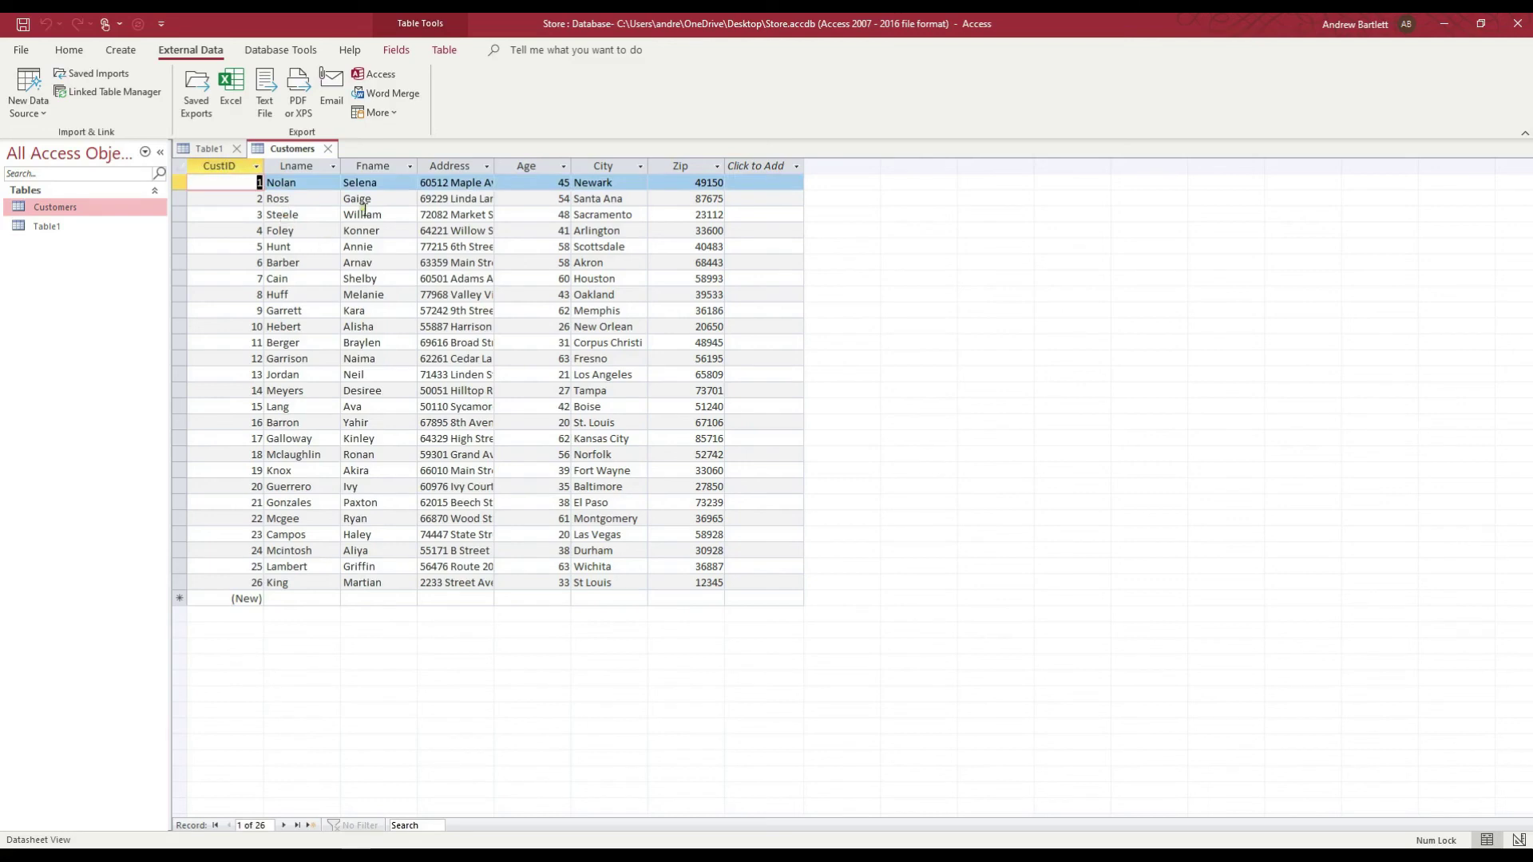
# Step: Widen Address to fit, shrink Age to fit, and make City slightly wider
pyautogui.doubleClick(495, 165)
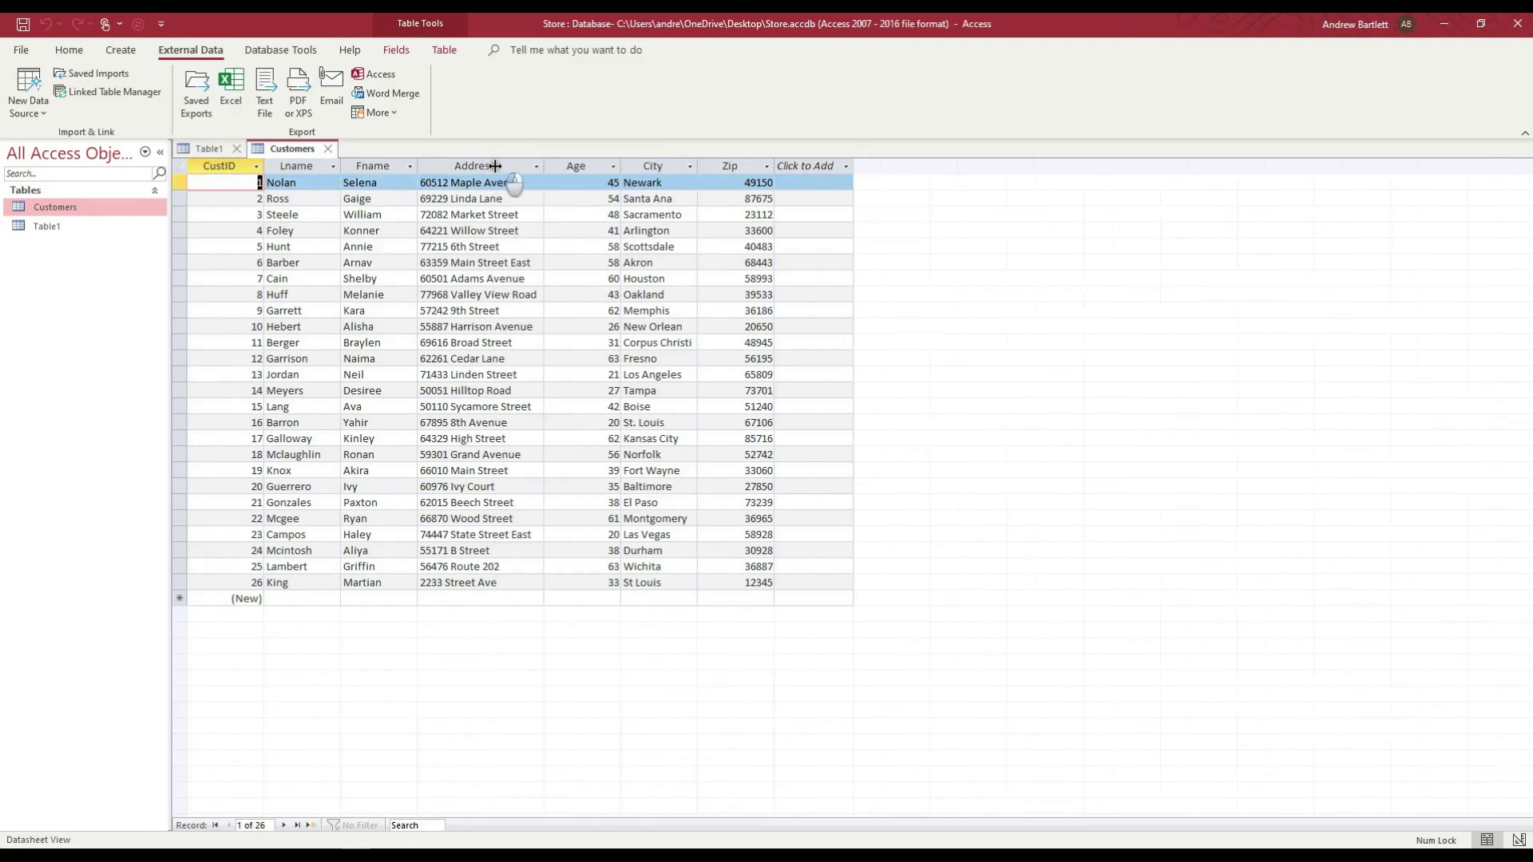
pyautogui.doubleClick(619, 167)
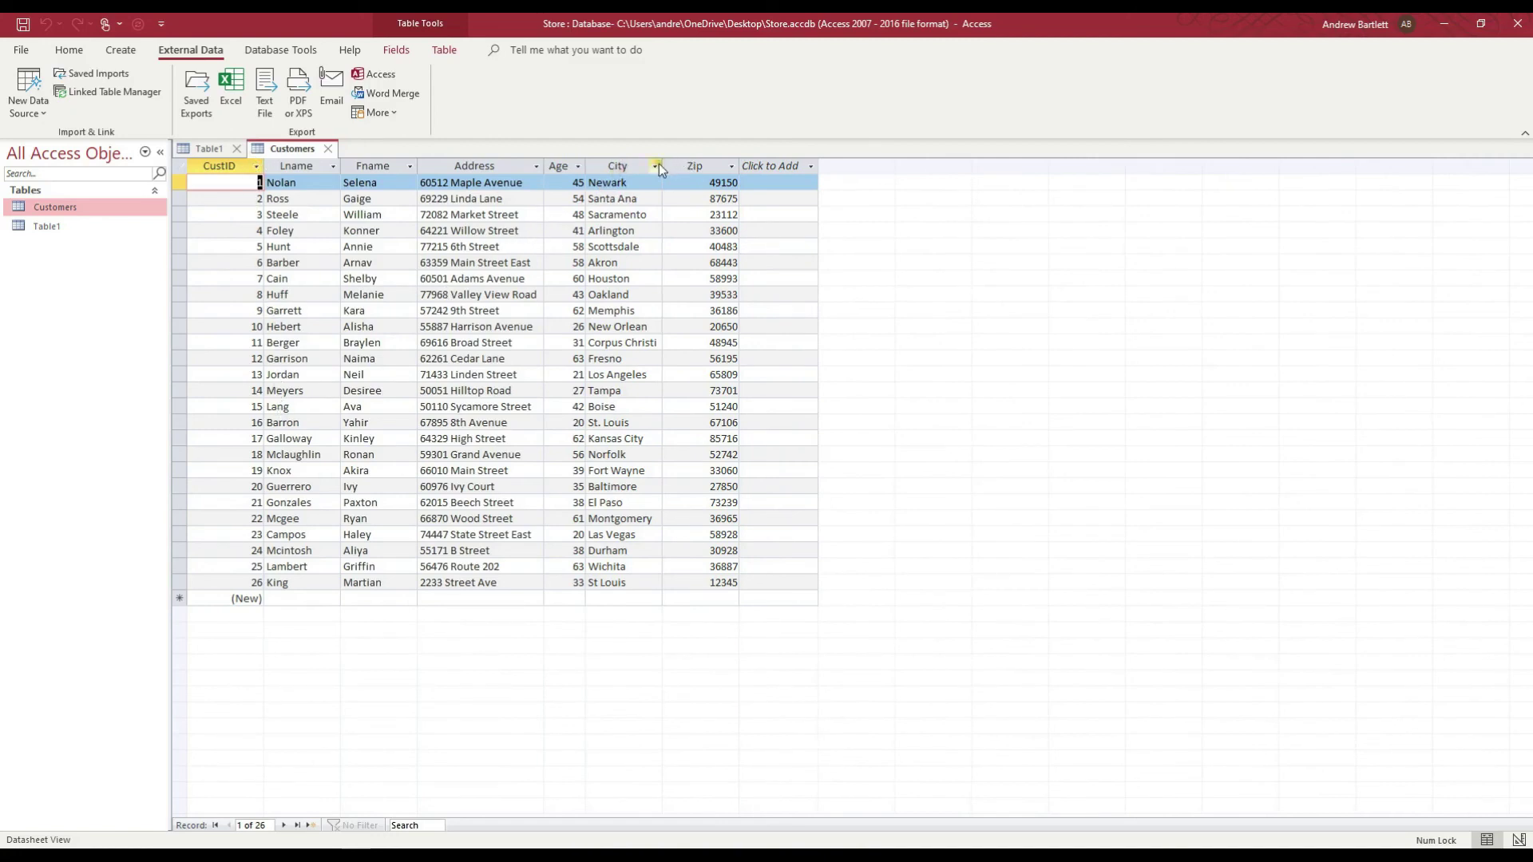
pyautogui.moveTo(661, 165); pyautogui.dragTo(665, 166)
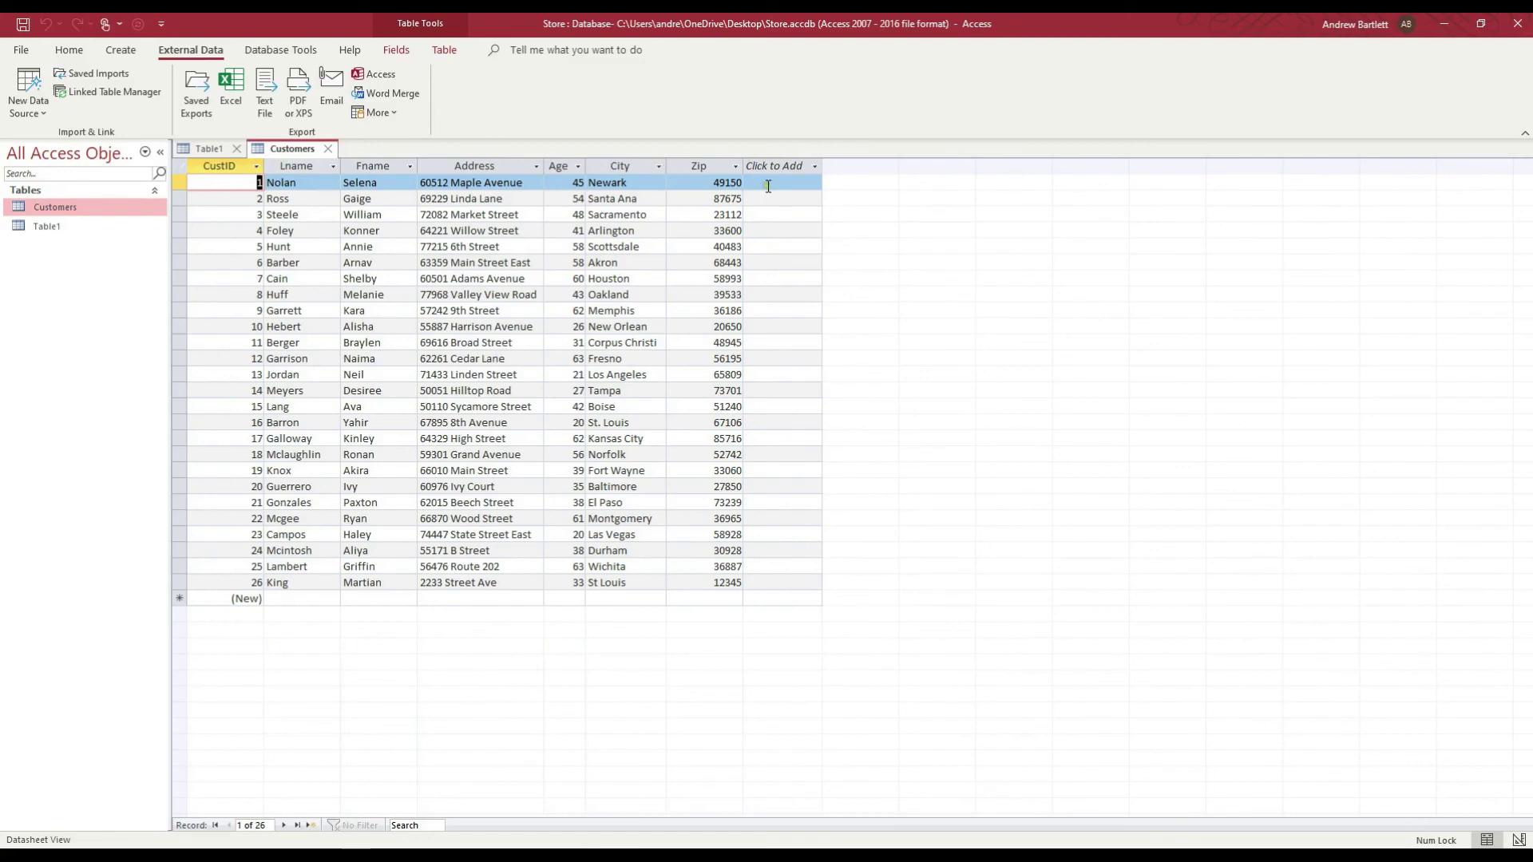
# Step: Auto-fit the Zip and CustID columns, dismissing the Click to Add data-type list
pyautogui.doubleClick(741, 165)
pyautogui.click(741, 165)
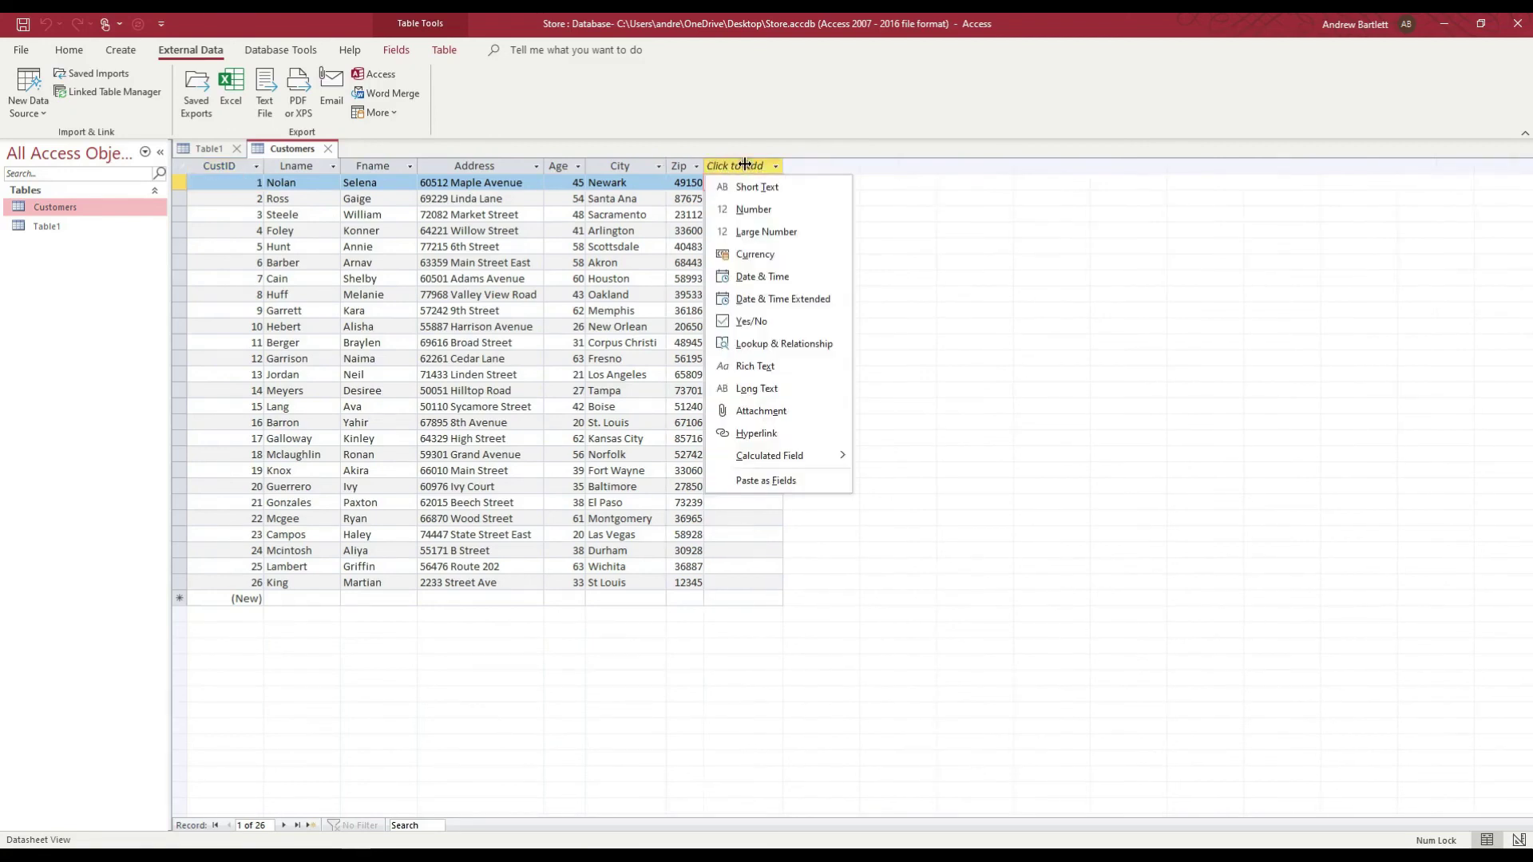
pyautogui.press('Escape')
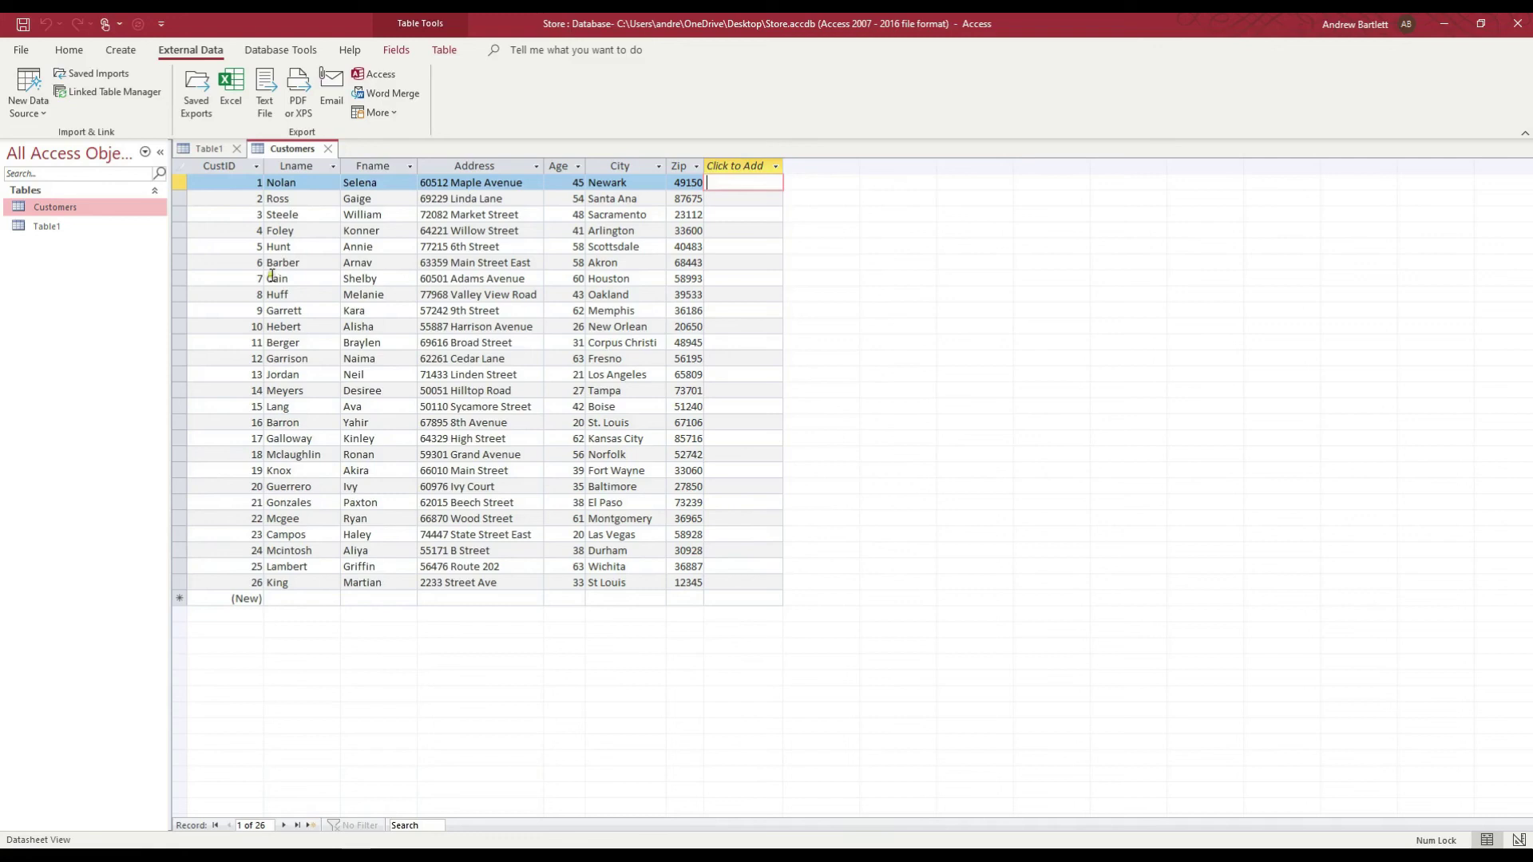
pyautogui.doubleClick(264, 170)
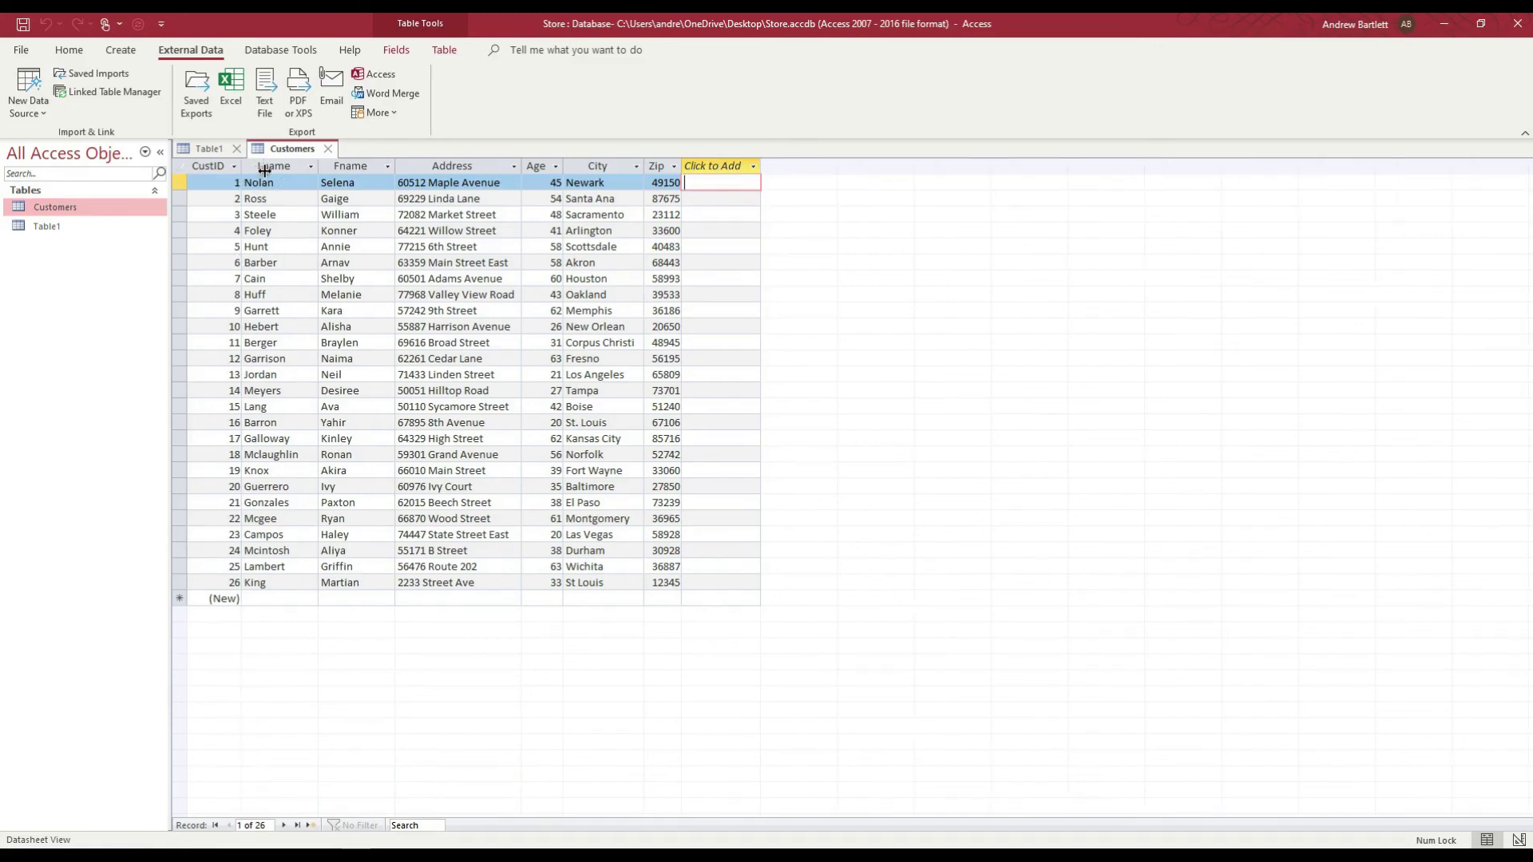